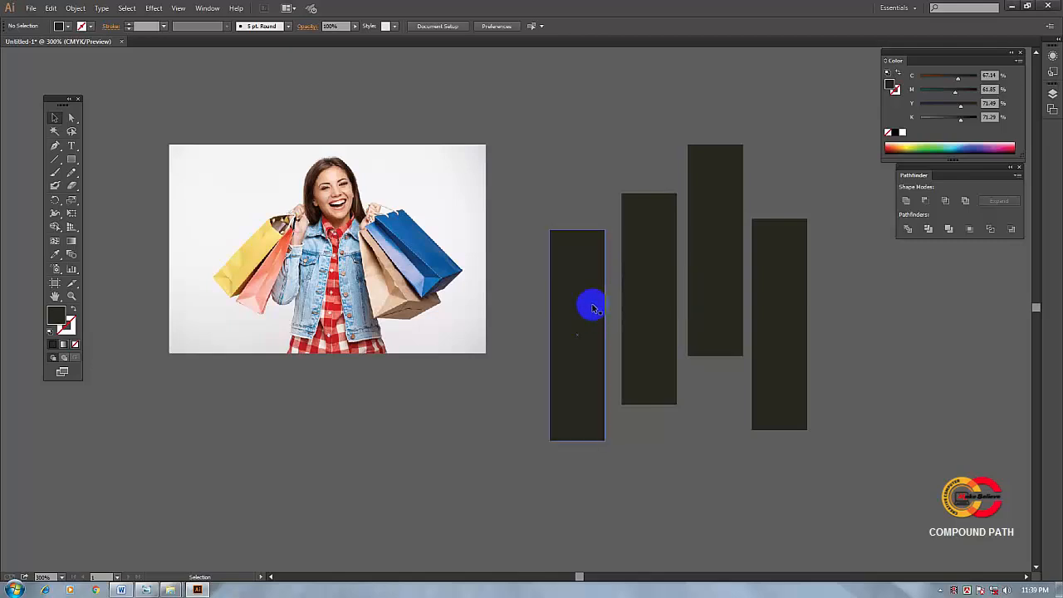
Select the photo and each of the four dark rectangles individually to examine them as separate objects
click(660, 292)
click(716, 287)
click(775, 282)
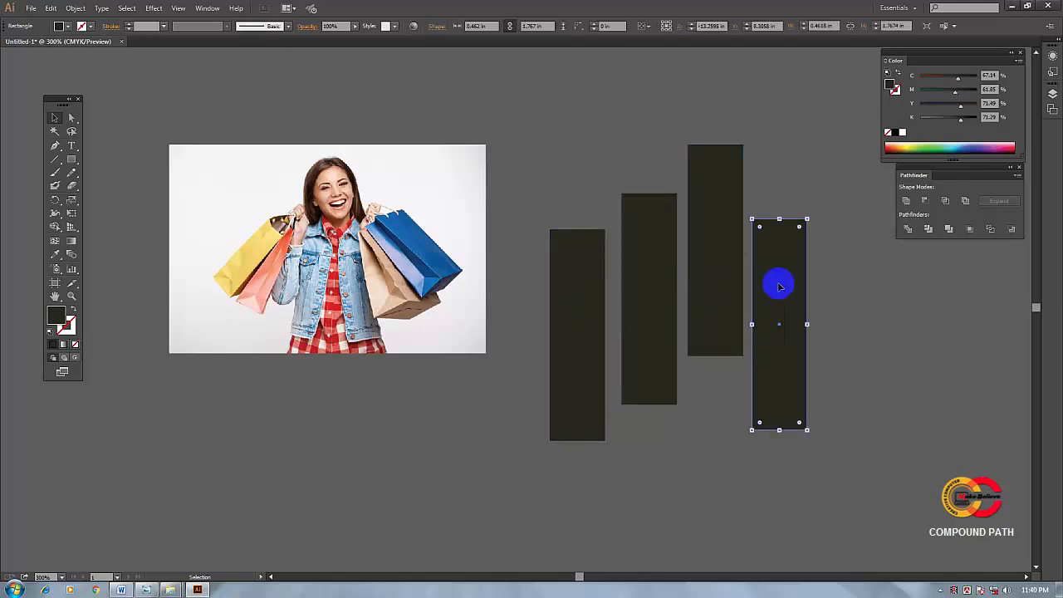
click(811, 293)
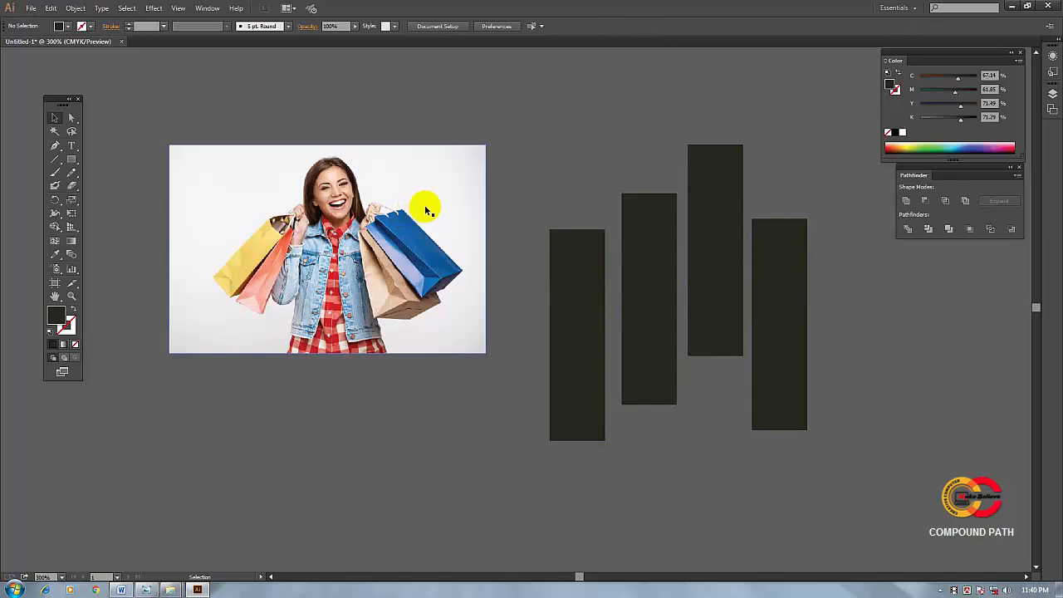
drag(425, 210, 421, 218)
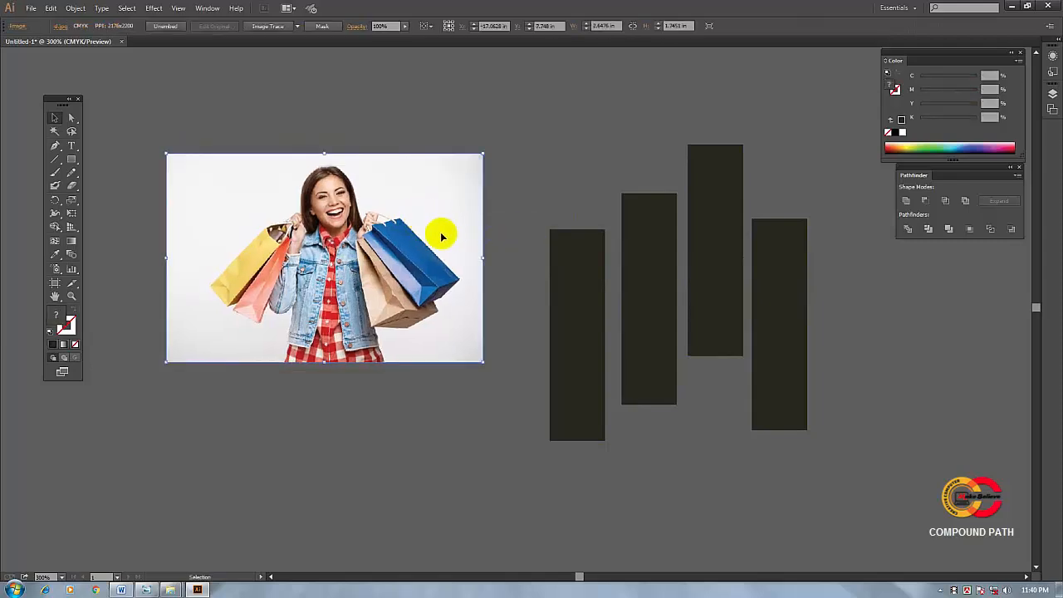
click(567, 260)
click(648, 249)
click(723, 241)
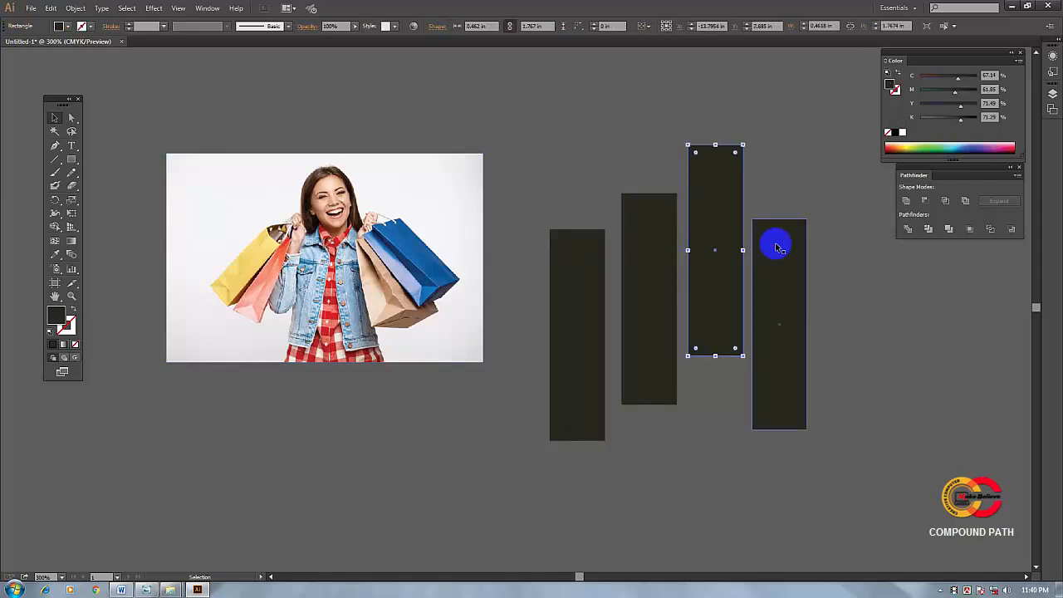
click(776, 241)
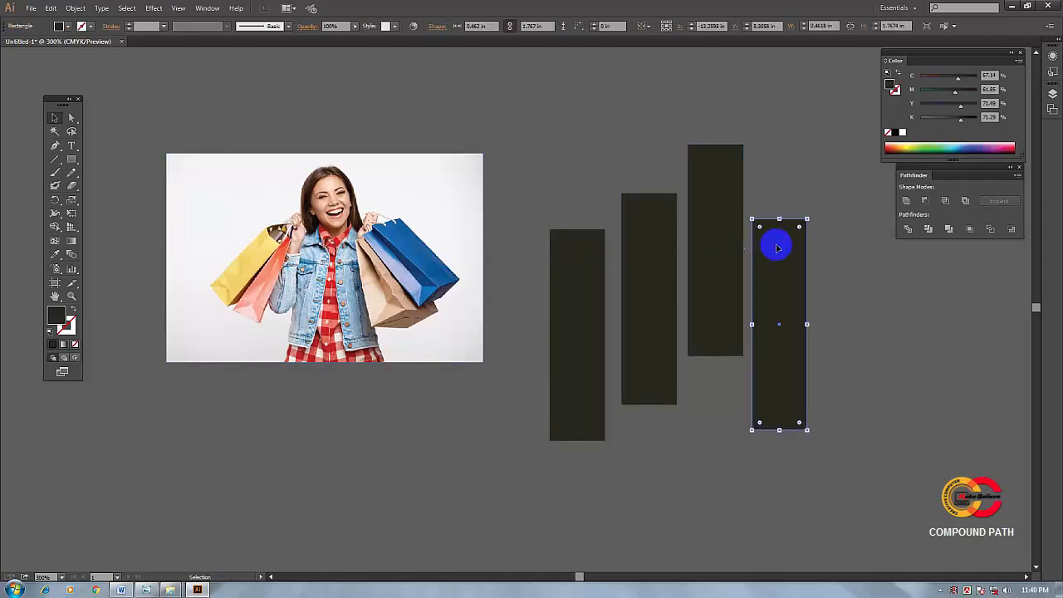
click(835, 238)
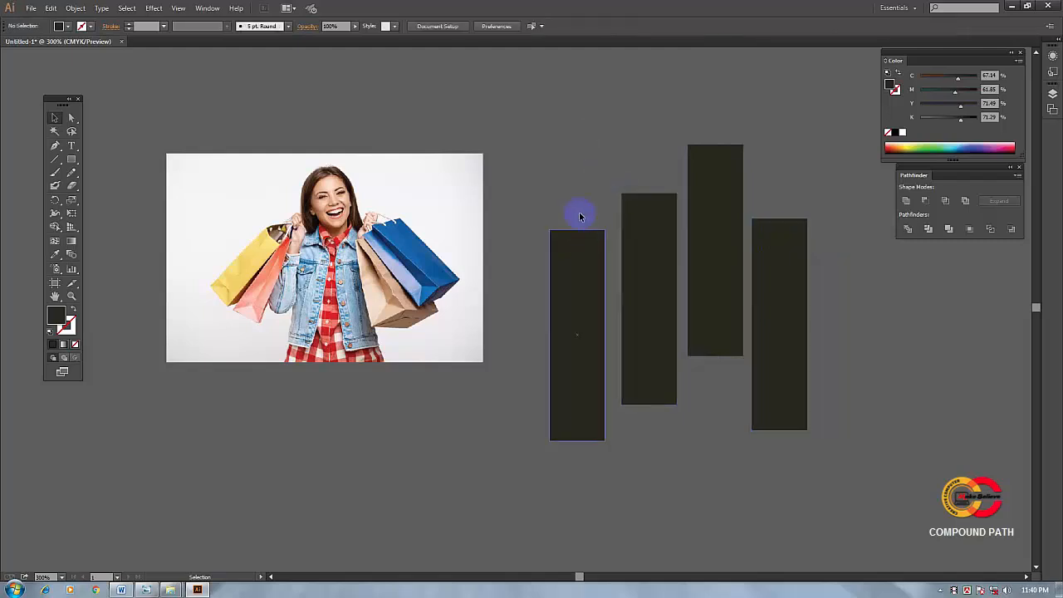
click(588, 247)
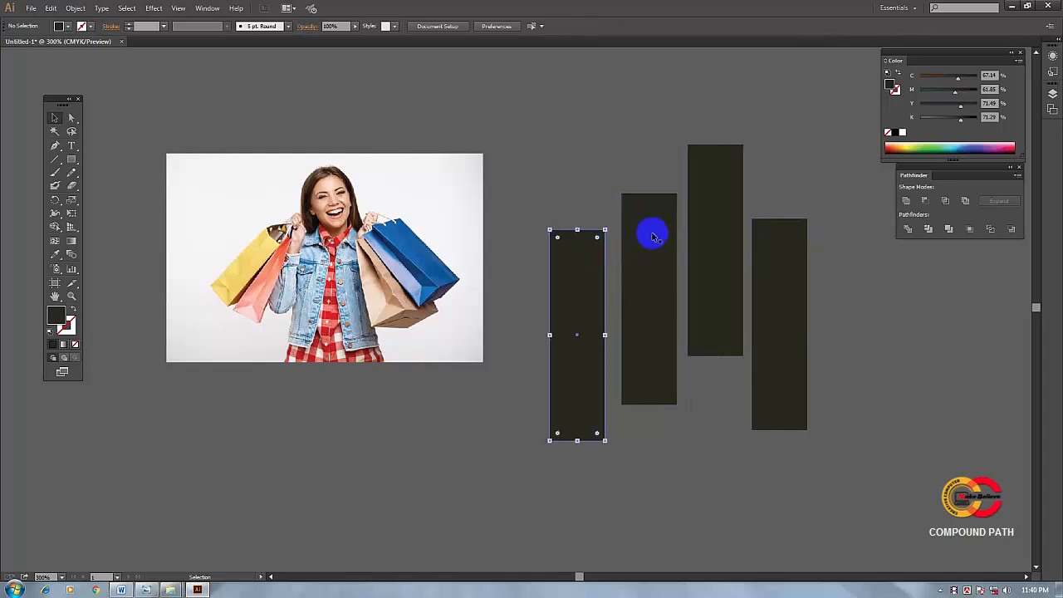
click(652, 236)
click(712, 224)
click(760, 238)
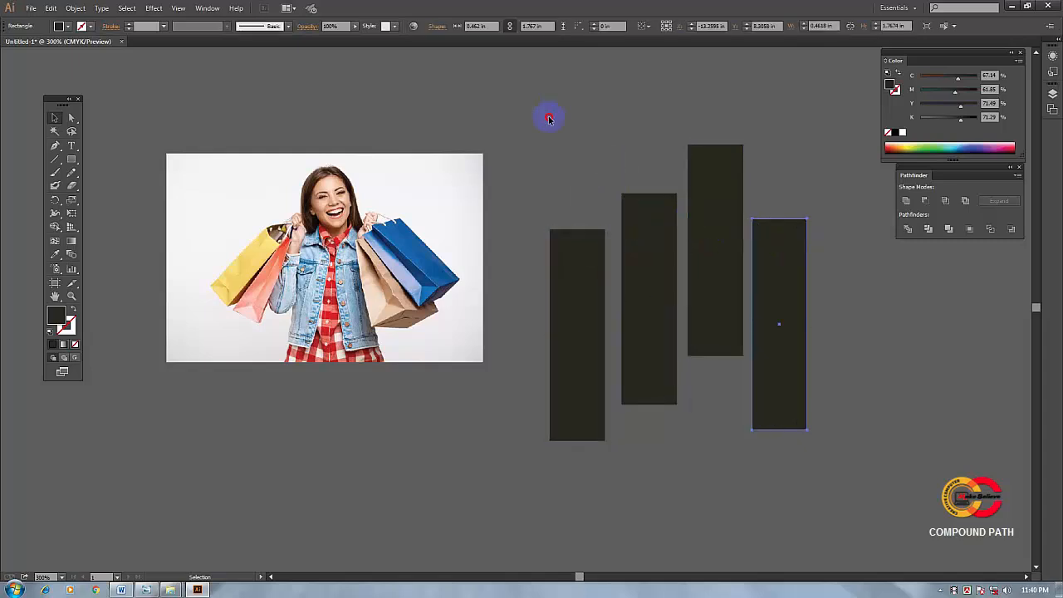
Move all four dark rectangles together over the photo and bring them to the front
drag(549, 119, 840, 449)
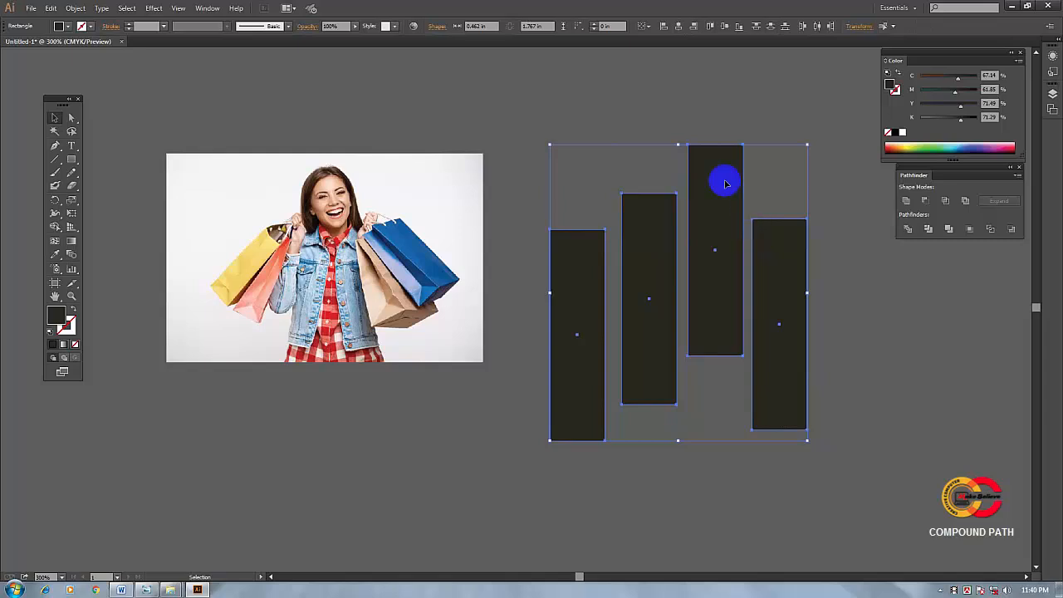
drag(725, 184, 373, 147)
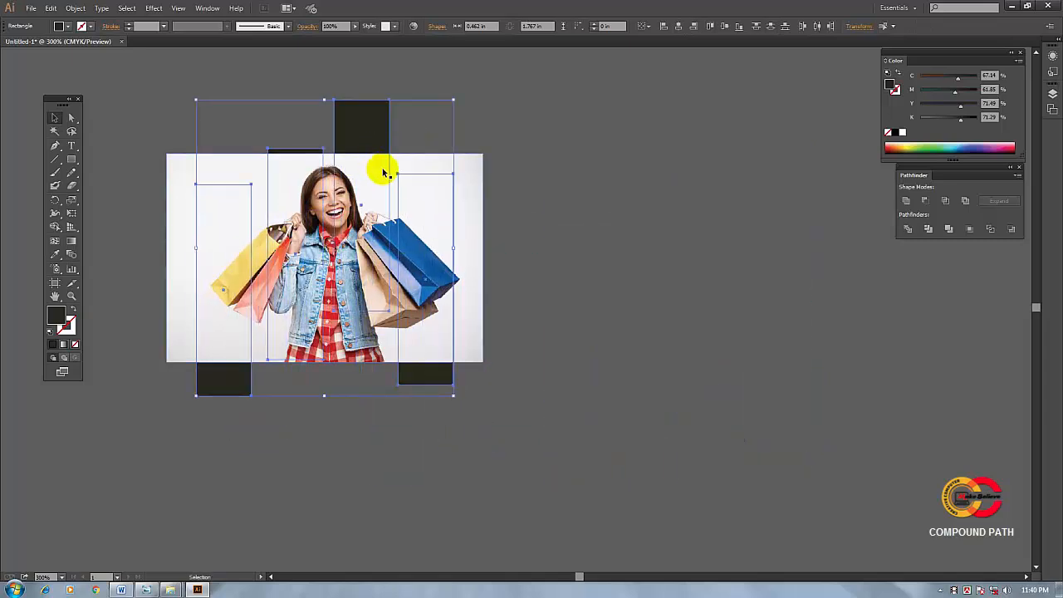
right_click(370, 138)
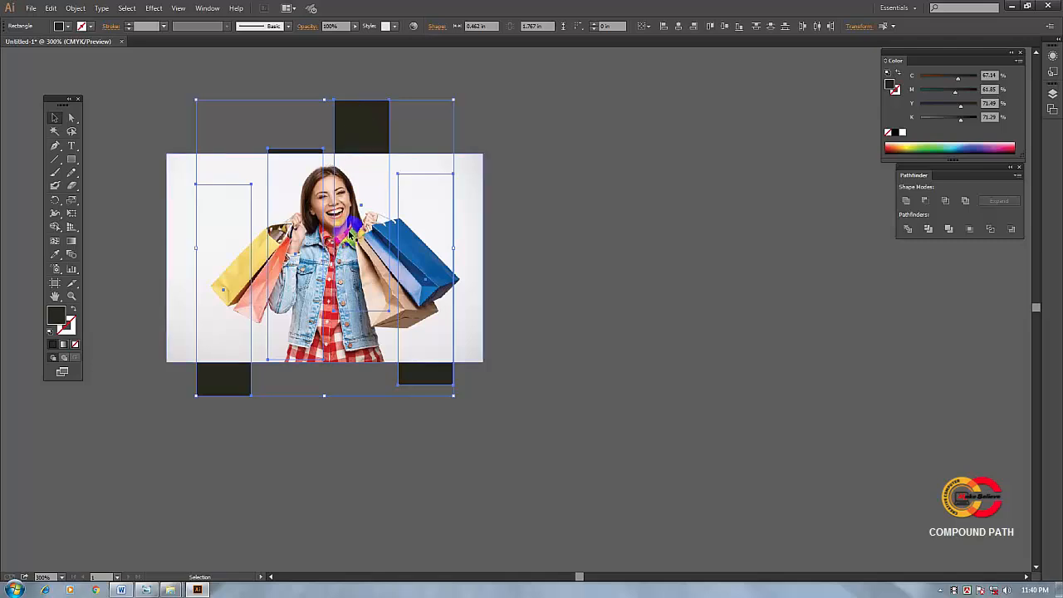
right_click(365, 183)
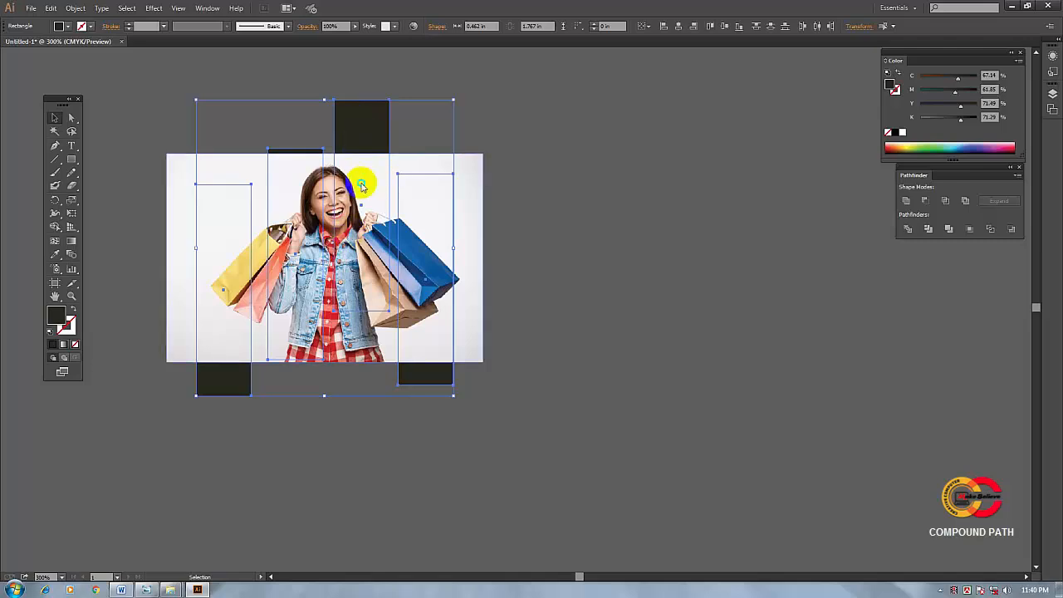
mouse_move(407, 330)
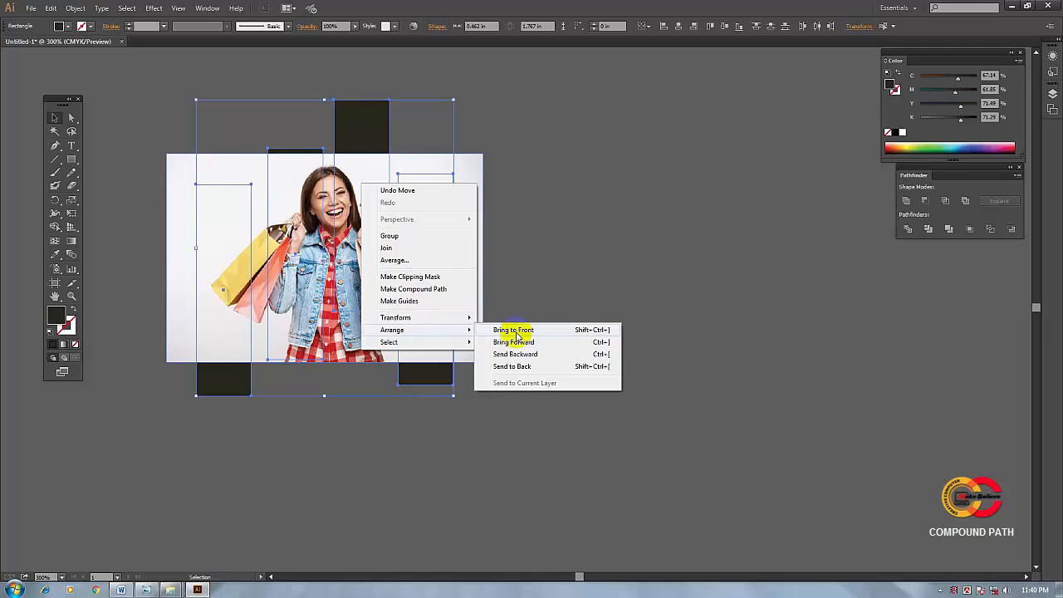
click(540, 332)
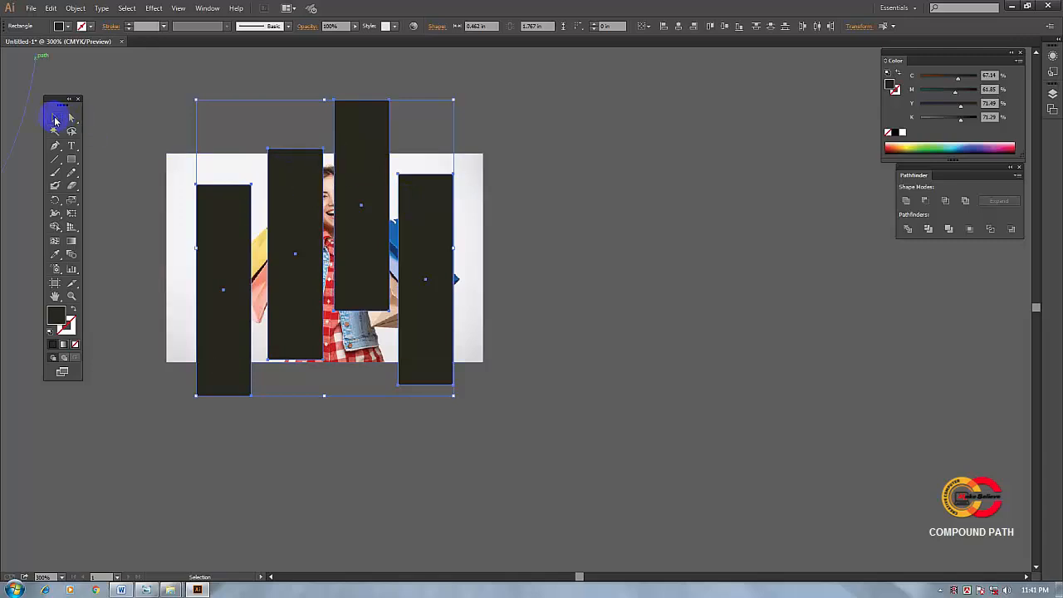
Try a clipping mask on the photo with the four separate rectangles, undo it and clear the selection
click(56, 121)
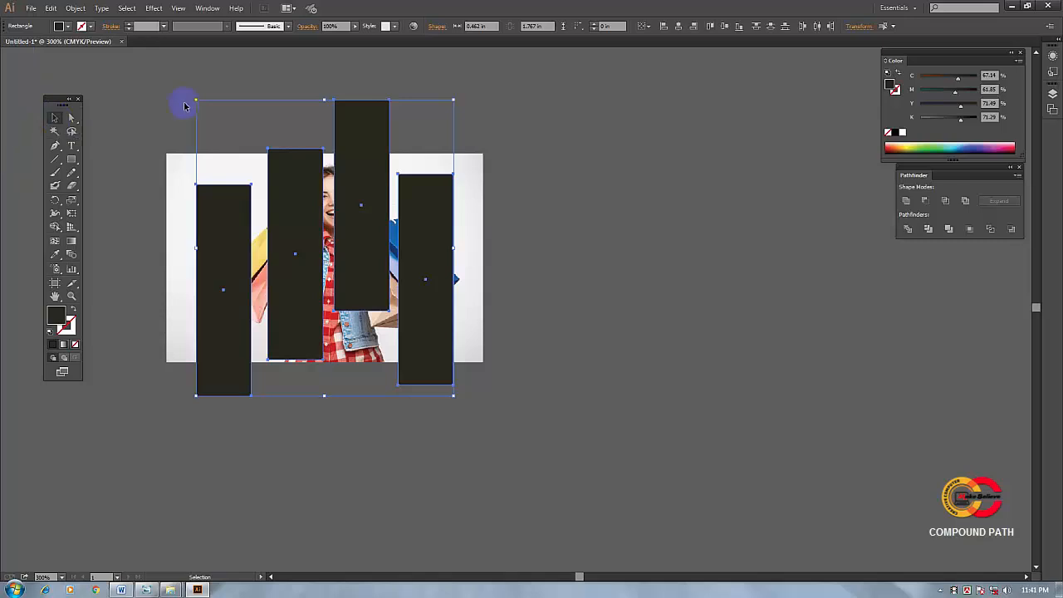
click(130, 80)
drag(130, 80, 536, 432)
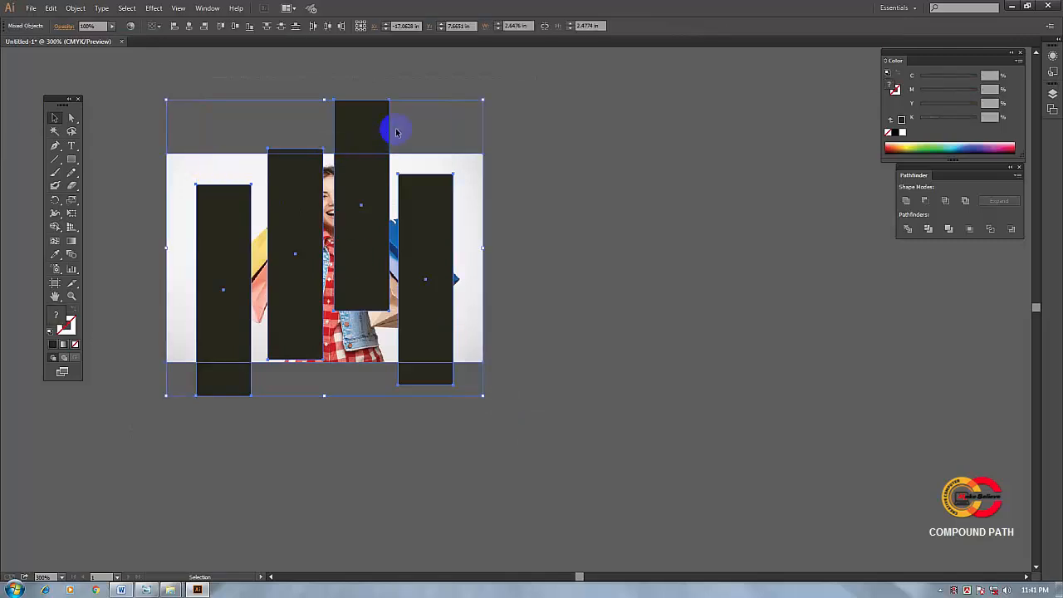
right_click(359, 172)
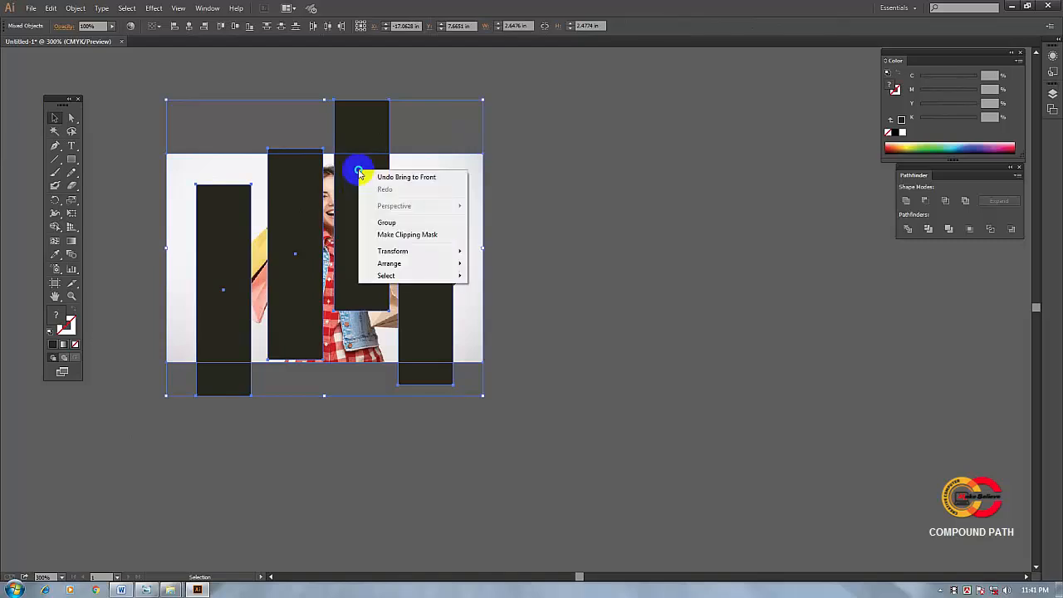
click(430, 239)
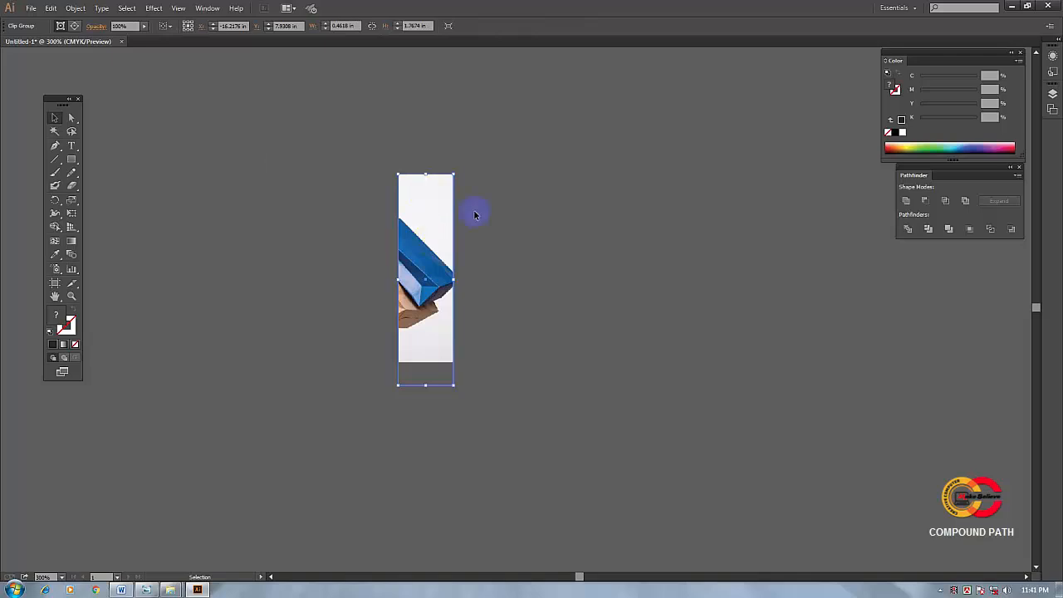
key(a)
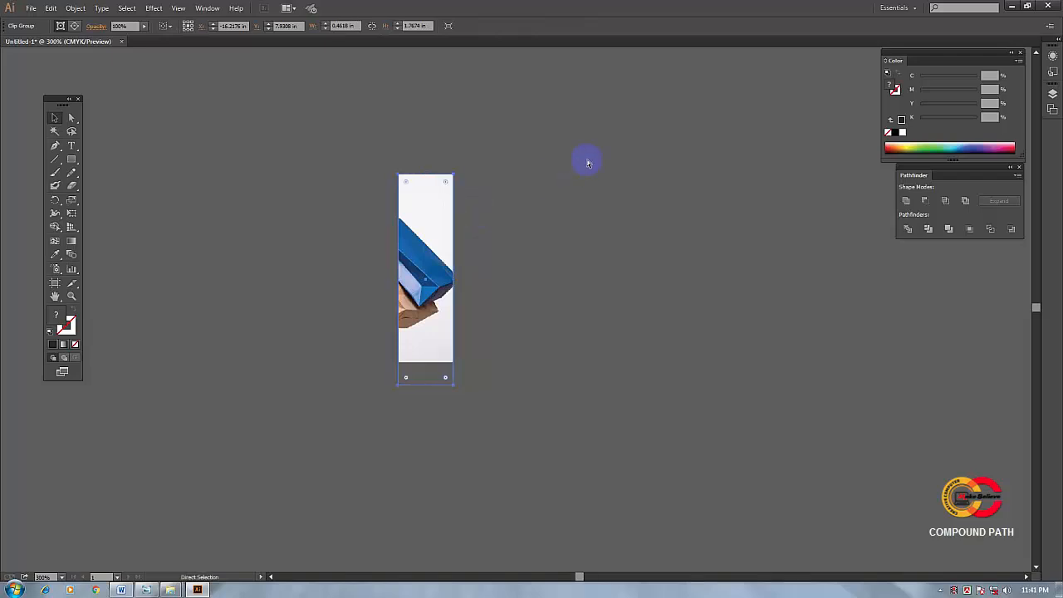
key(ctrl+z)
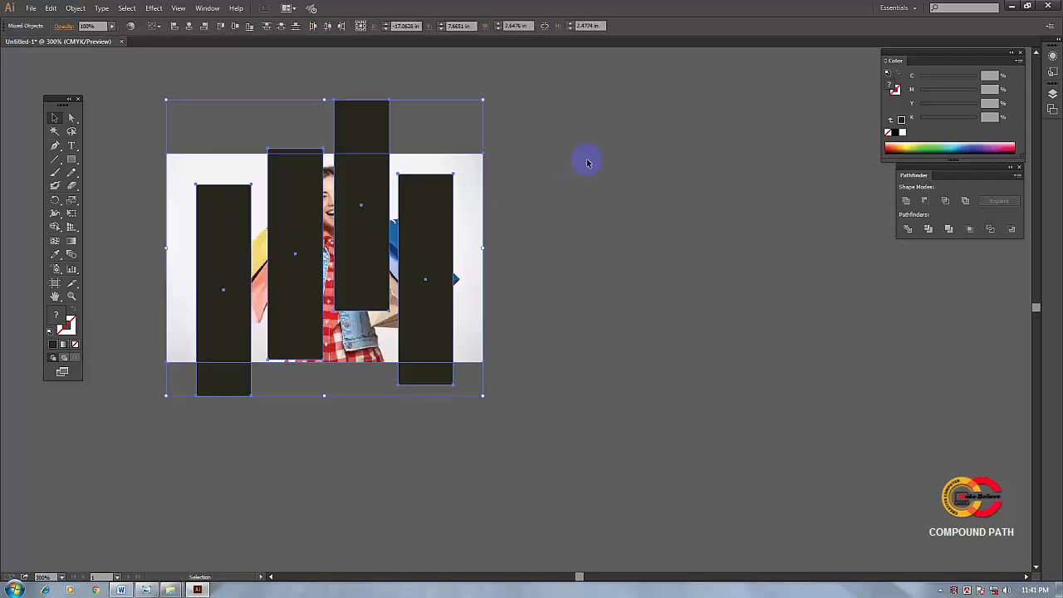
click(518, 184)
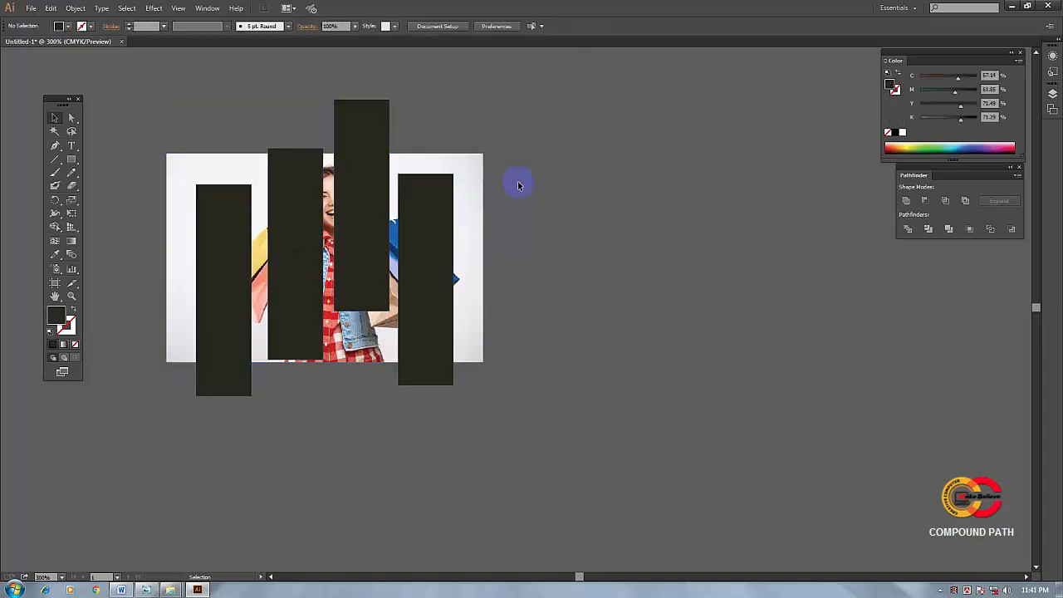
Examine the four rectangles over the photo by selecting them one at a time
click(232, 209)
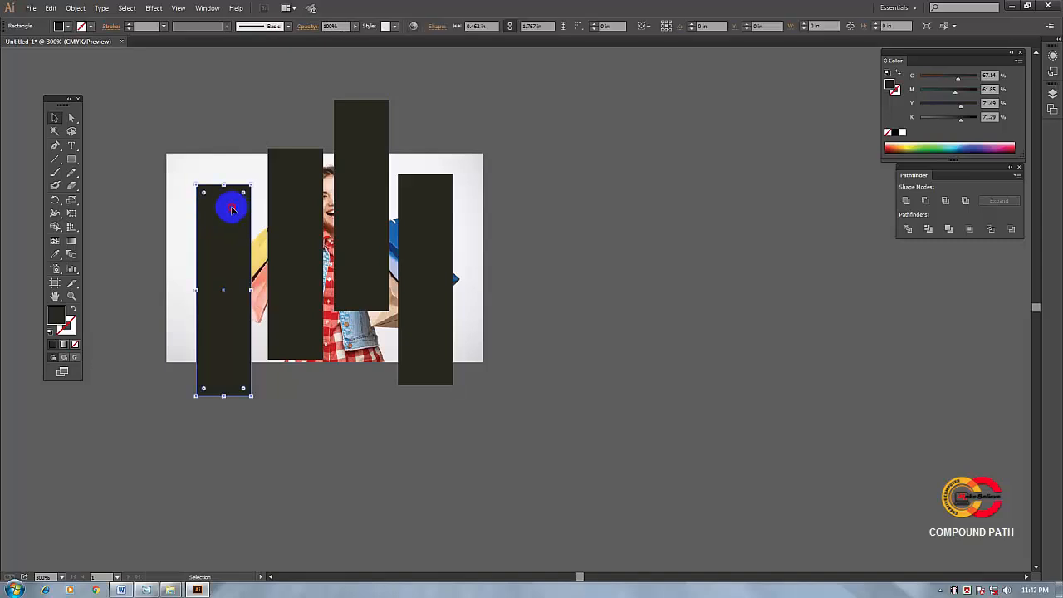
click(297, 181)
click(346, 172)
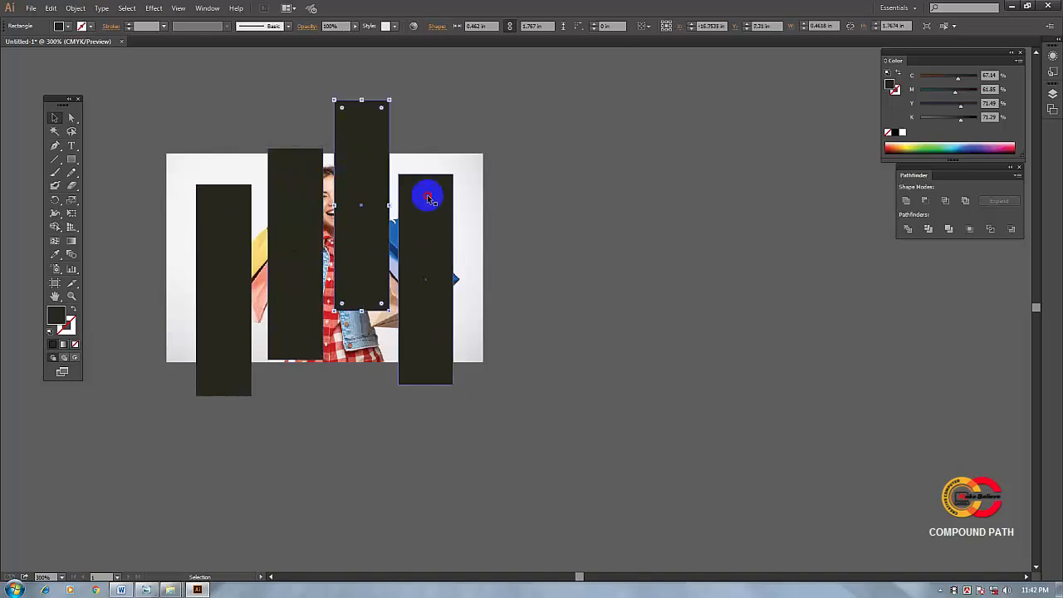
click(429, 198)
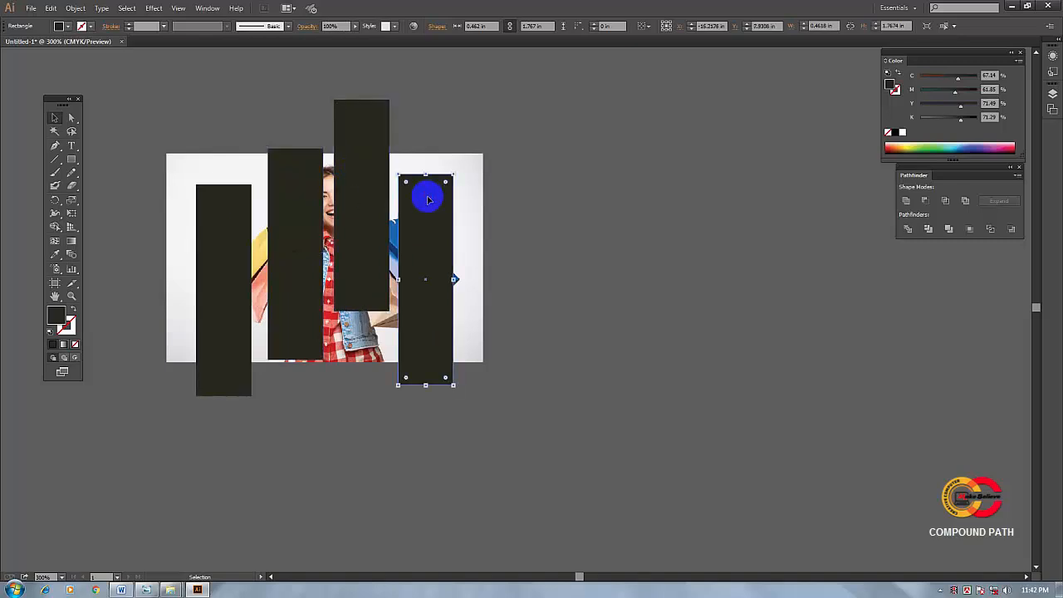
shift+click(230, 214)
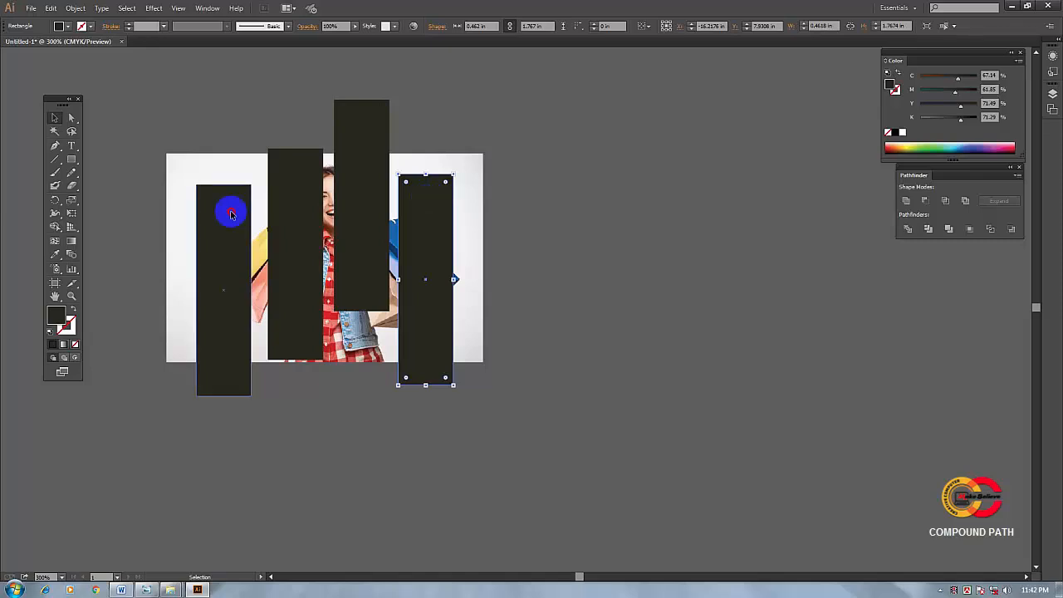
click(295, 197)
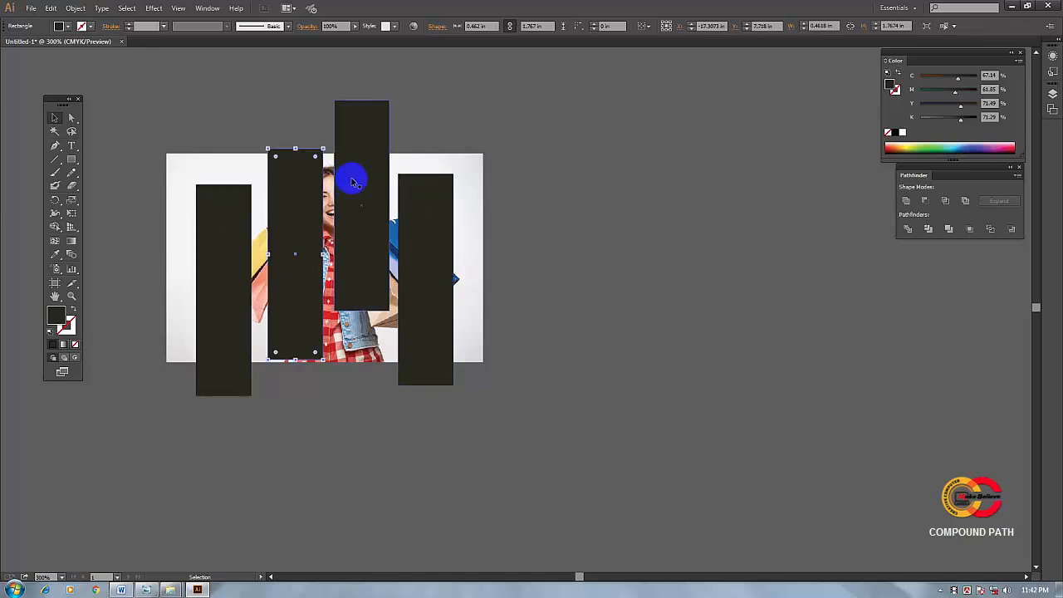
click(422, 196)
click(224, 220)
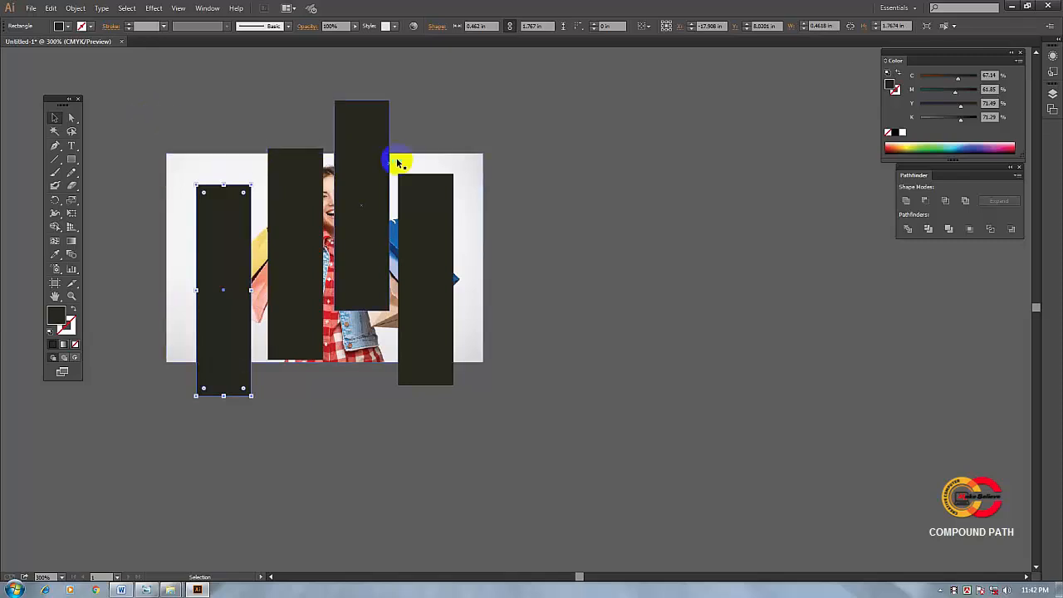
Move the photo out from behind the rectangles into the empty space beside them
click(463, 162)
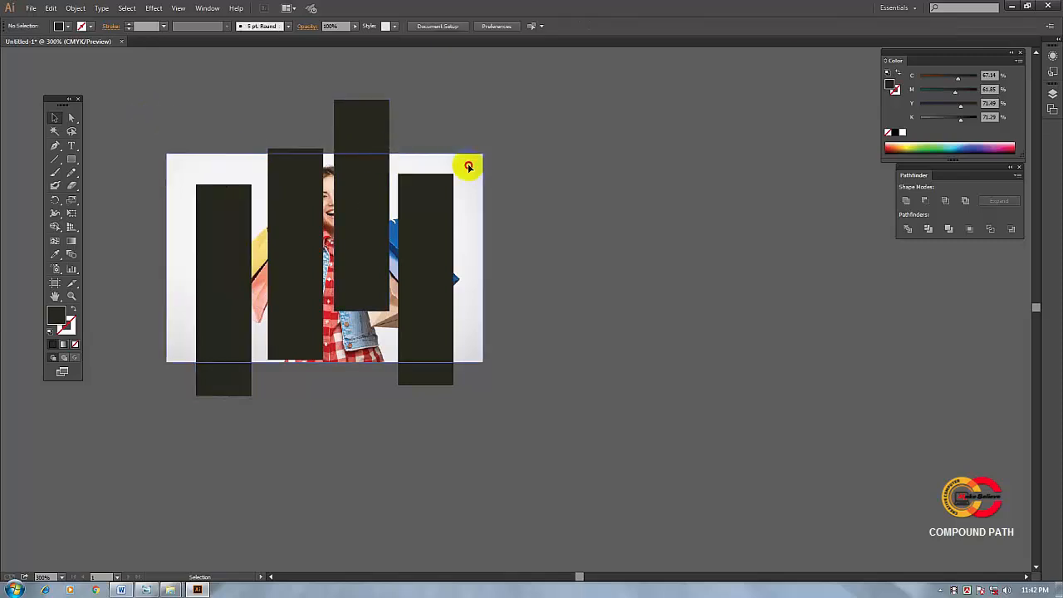
drag(468, 167, 829, 165)
drag(650, 193, 647, 204)
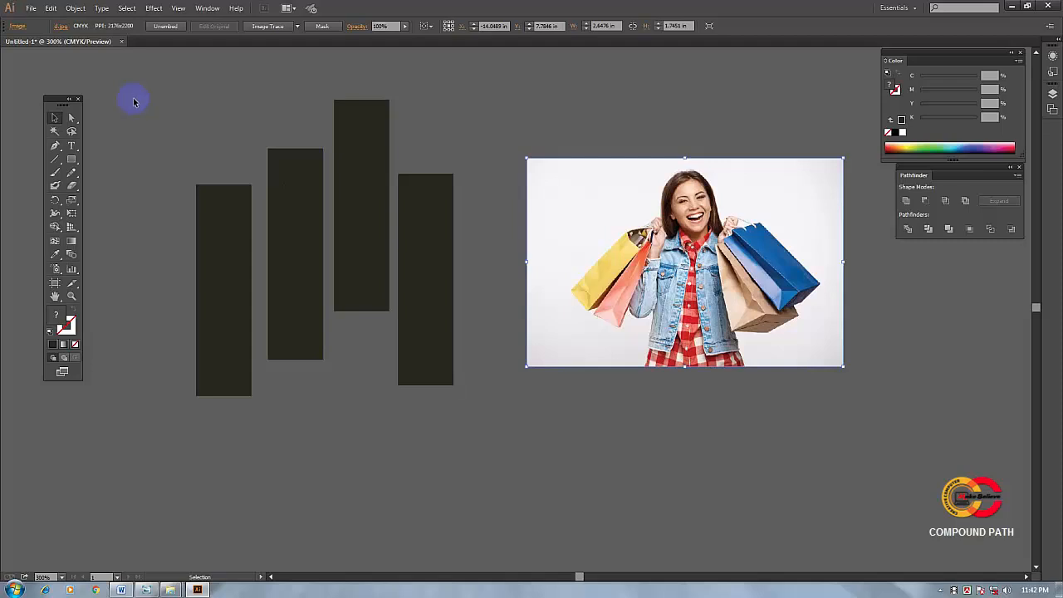
Select all four dark rectangles and combine them into one compound path
drag(137, 100, 207, 131)
click(55, 121)
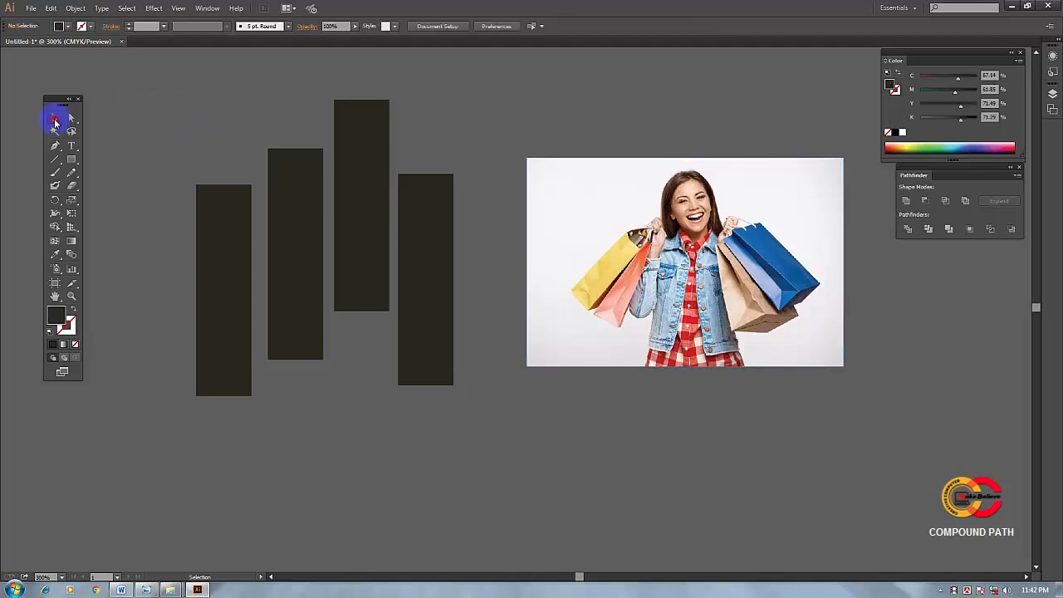
drag(124, 84, 493, 425)
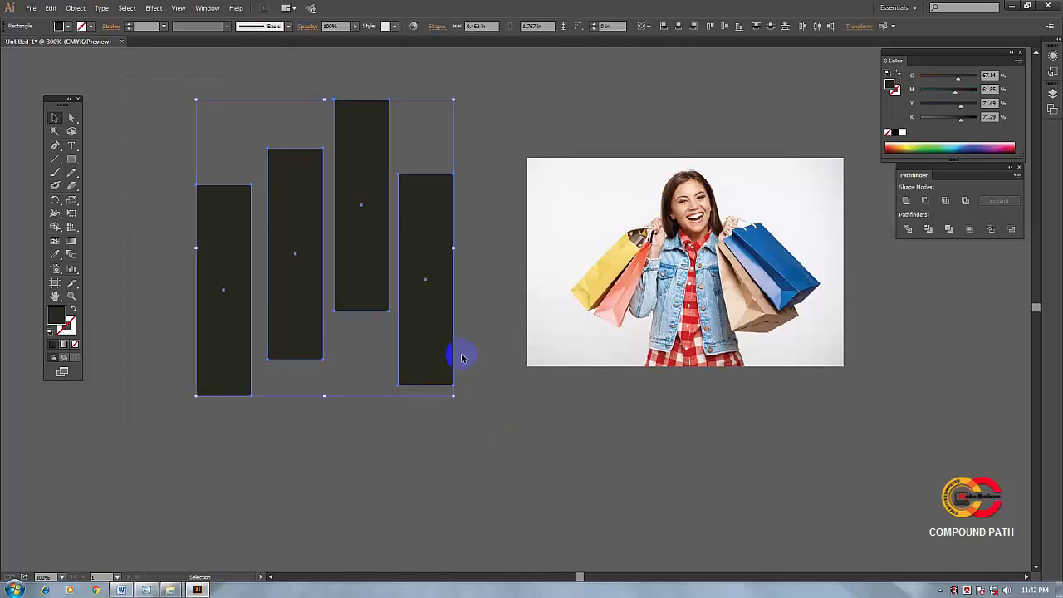
click(74, 8)
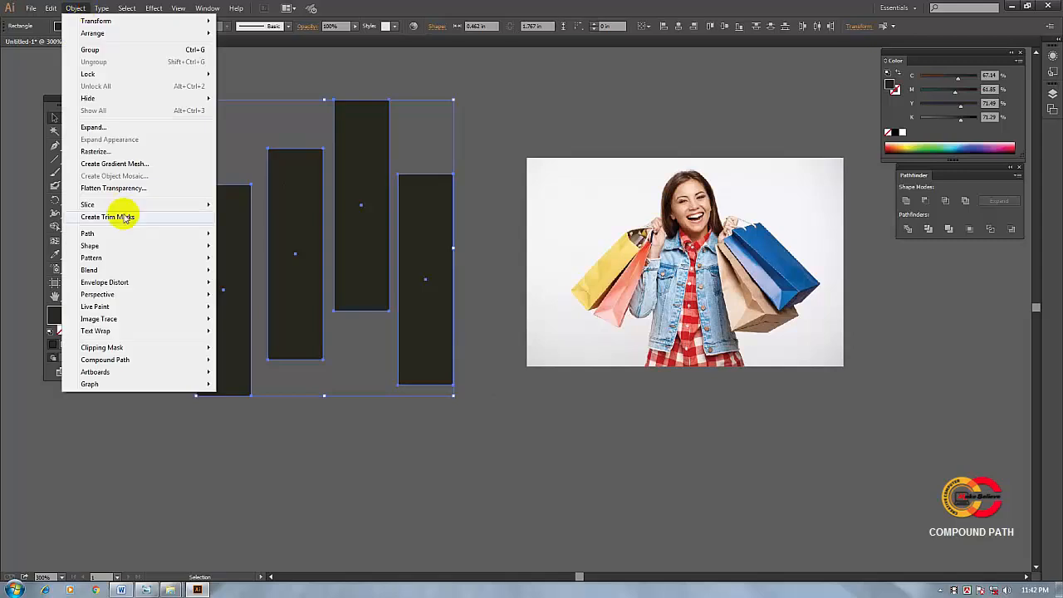
mouse_move(127, 363)
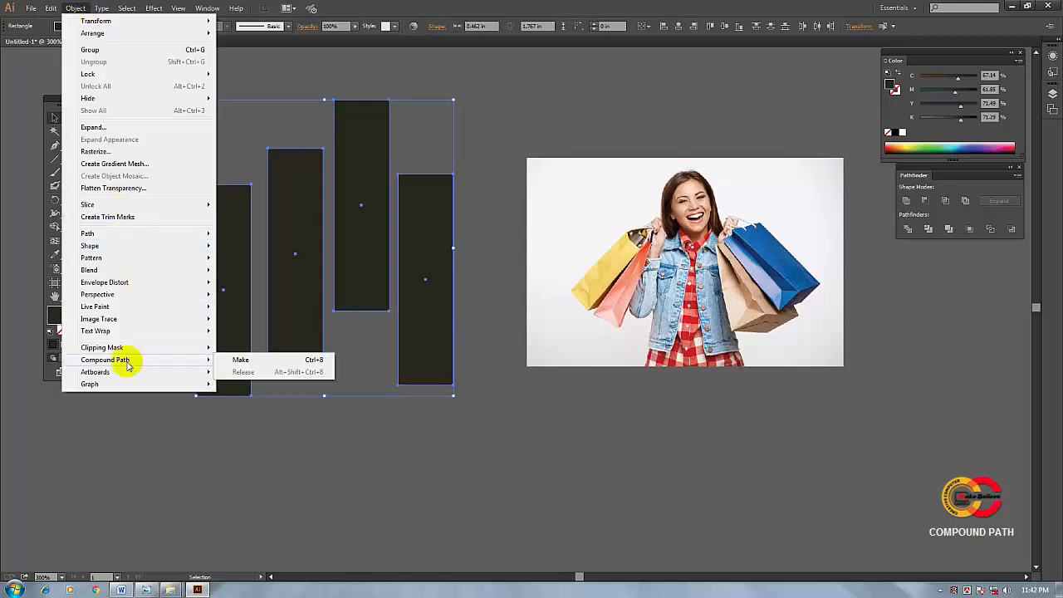
click(267, 364)
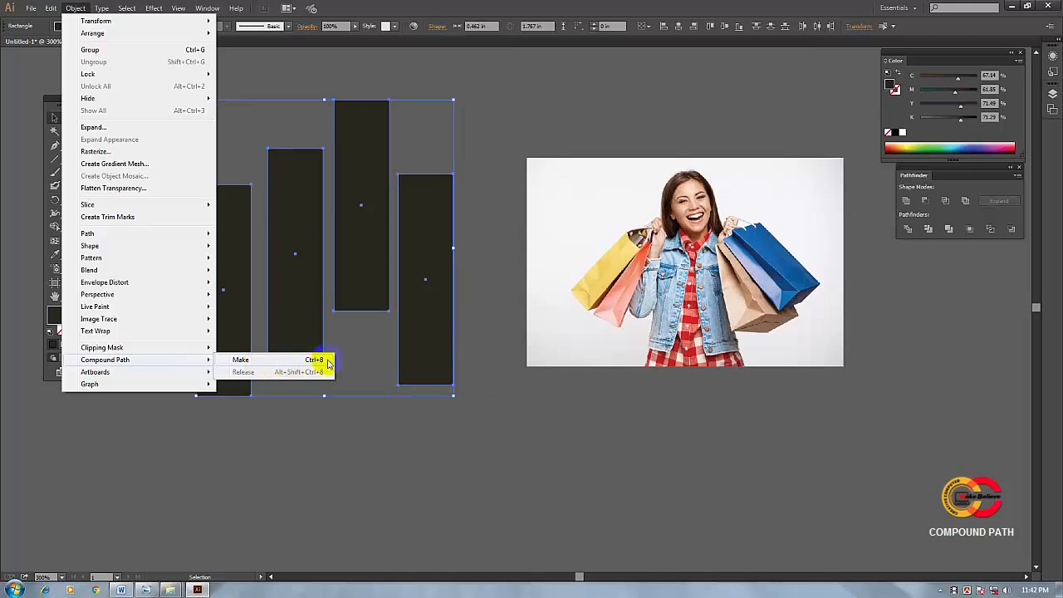
click(249, 364)
click(324, 224)
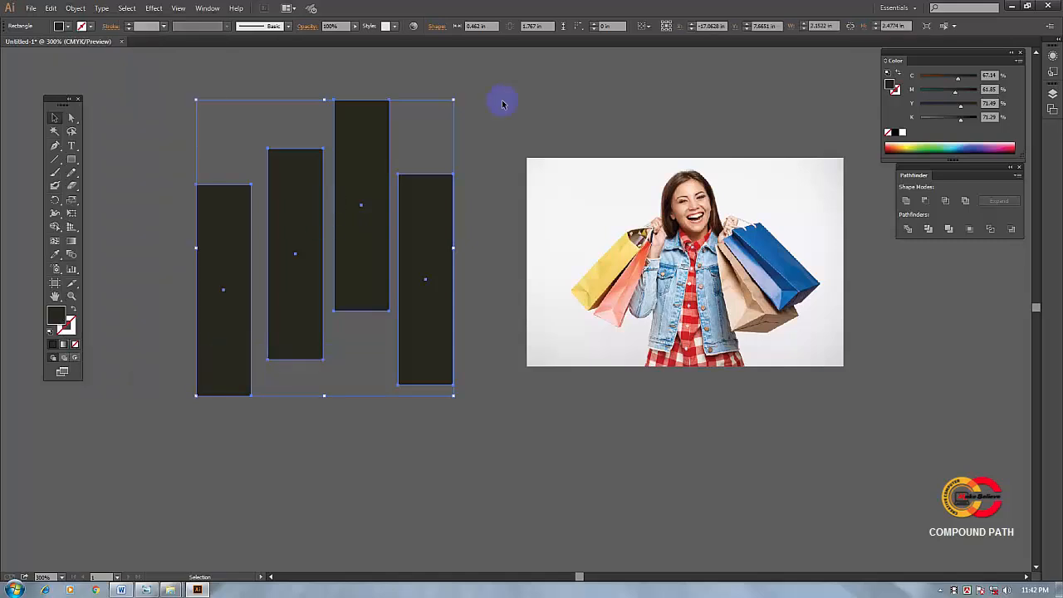
Move the compound path of four rectangles over the photo so the strips cover the woman and her shopping bags
click(453, 89)
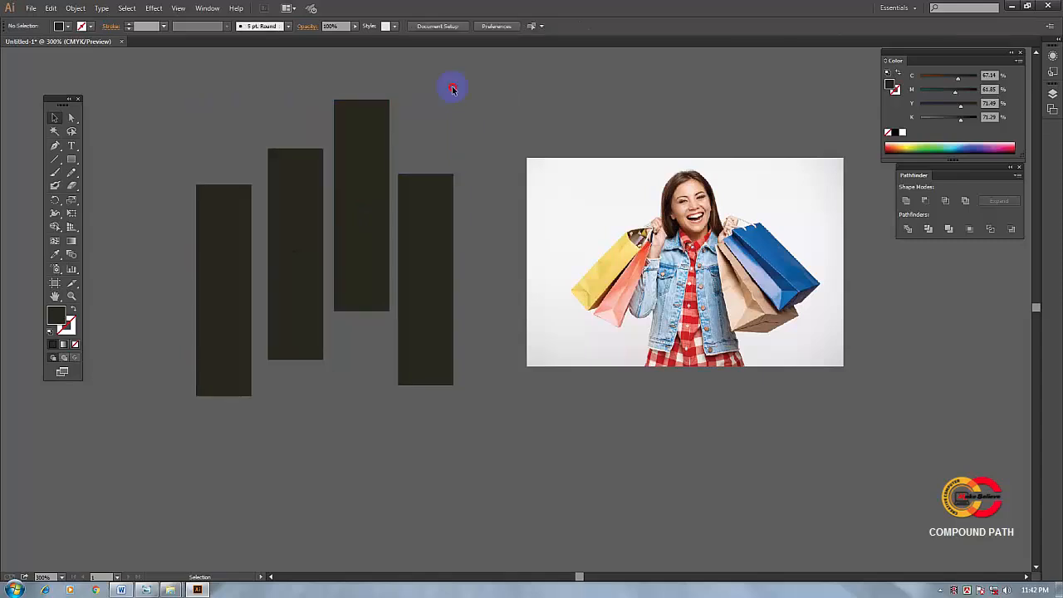
click(360, 133)
drag(360, 134, 359, 183)
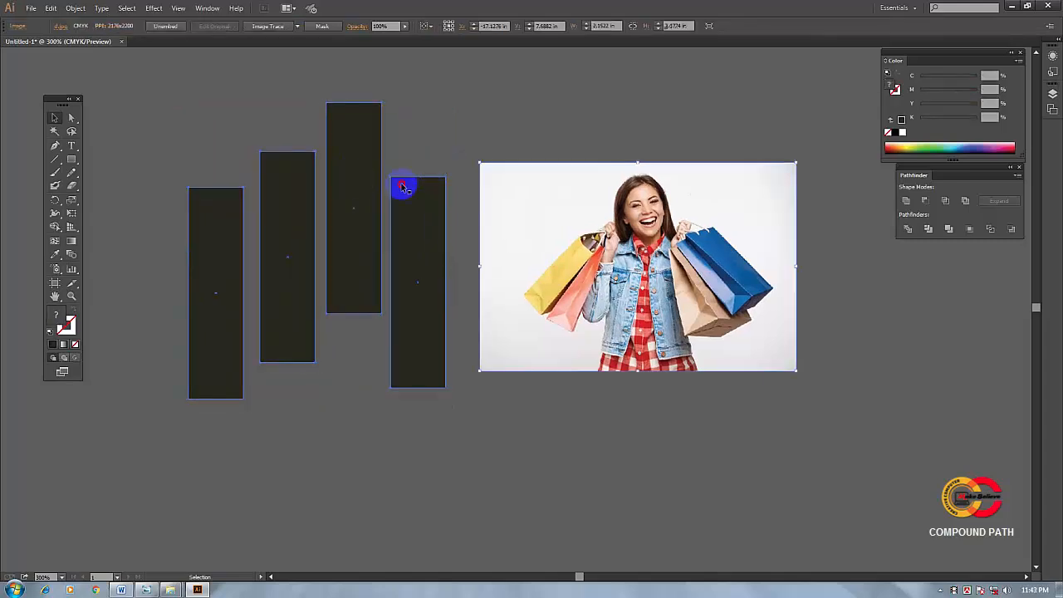
drag(369, 186, 683, 184)
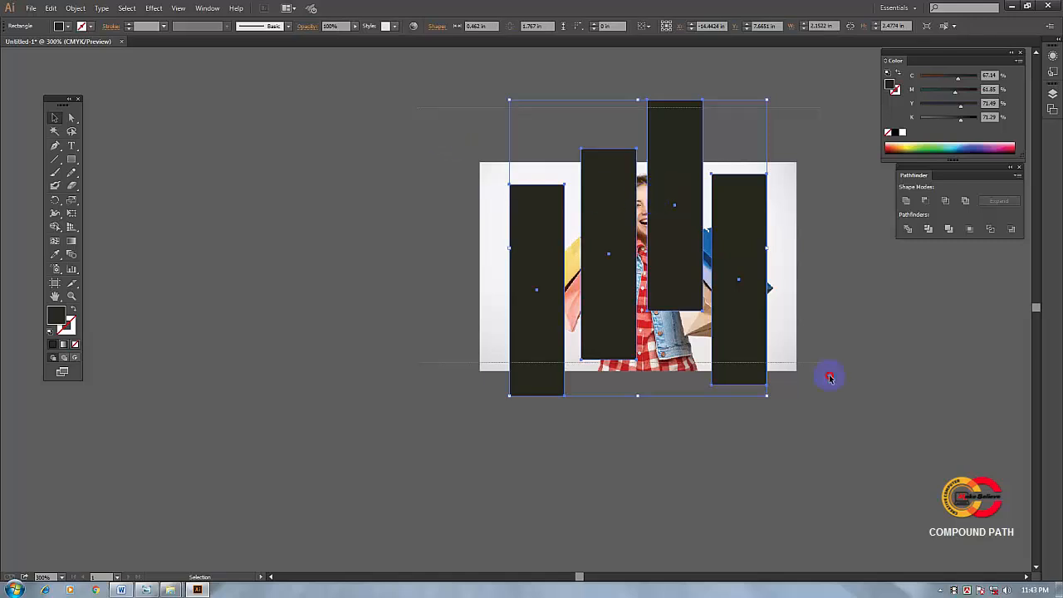
Make a clipping mask from the compound path and the photo, and move the clipped group into the empty space to its left
drag(417, 108, 830, 378)
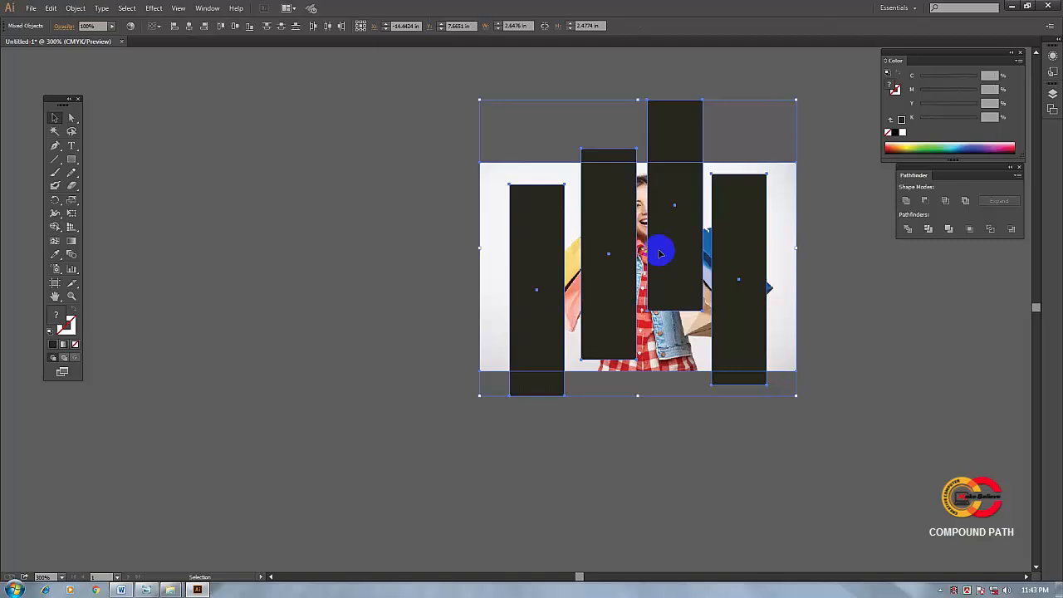
right_click(602, 191)
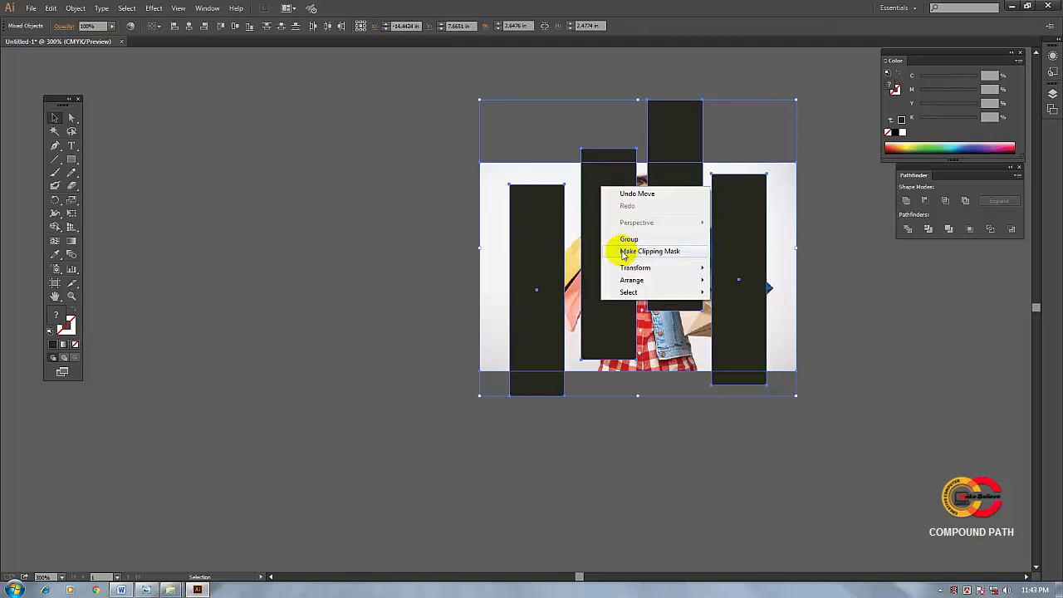
click(625, 251)
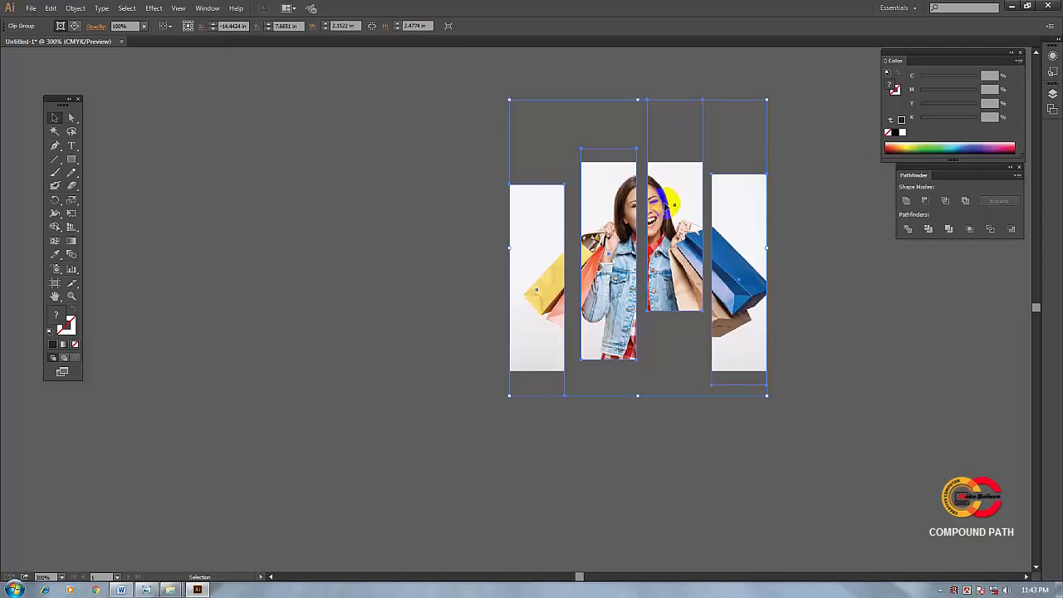
drag(666, 206, 501, 197)
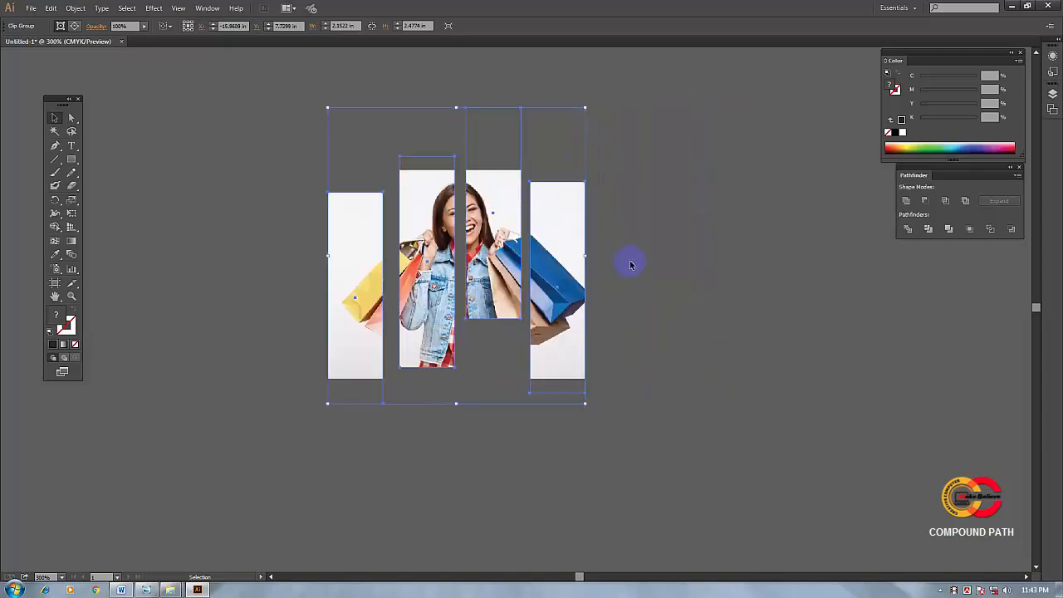
click(554, 264)
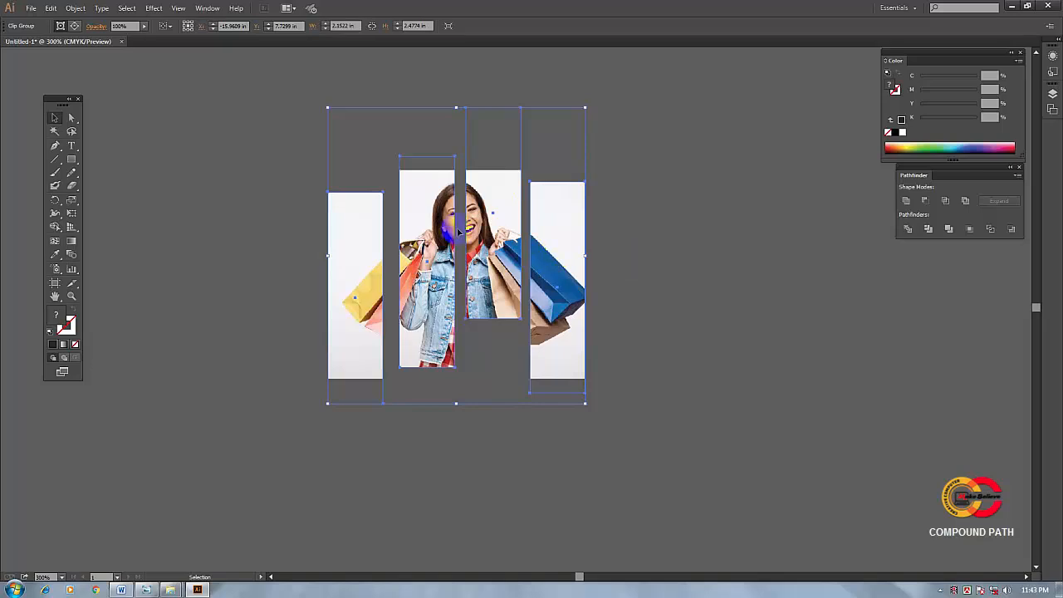
click(371, 281)
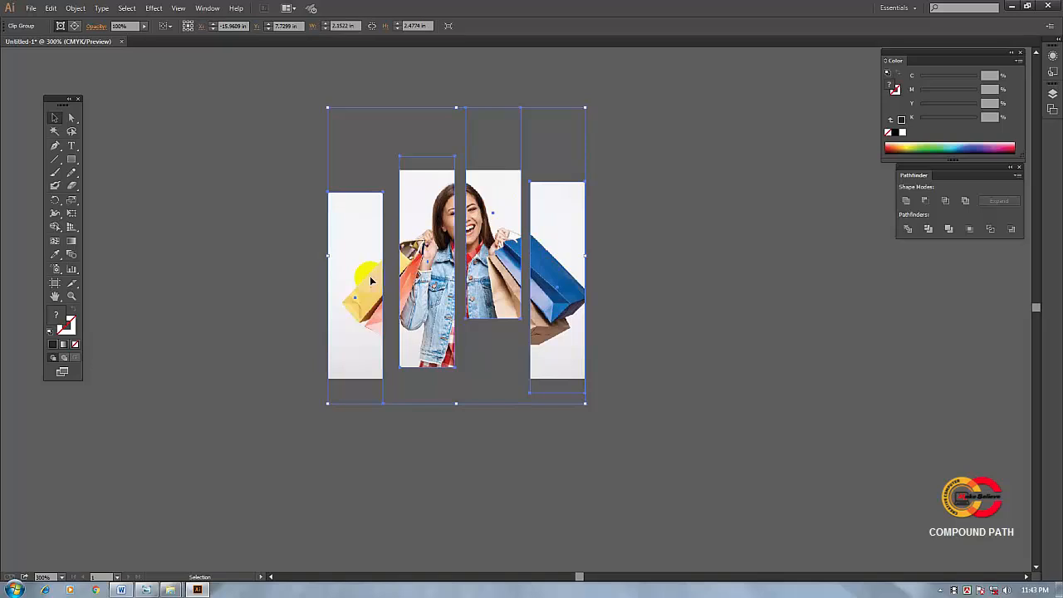
Isolate the clip group and shift the photo slightly to the right inside the mask, leaving the strips in place
double_click(494, 240)
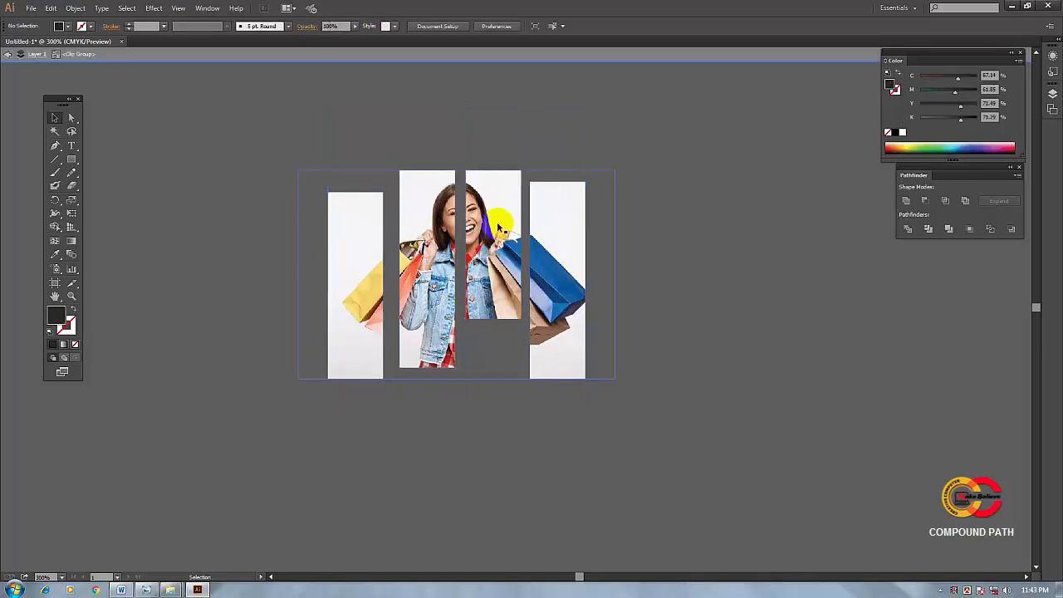
drag(498, 227, 487, 233)
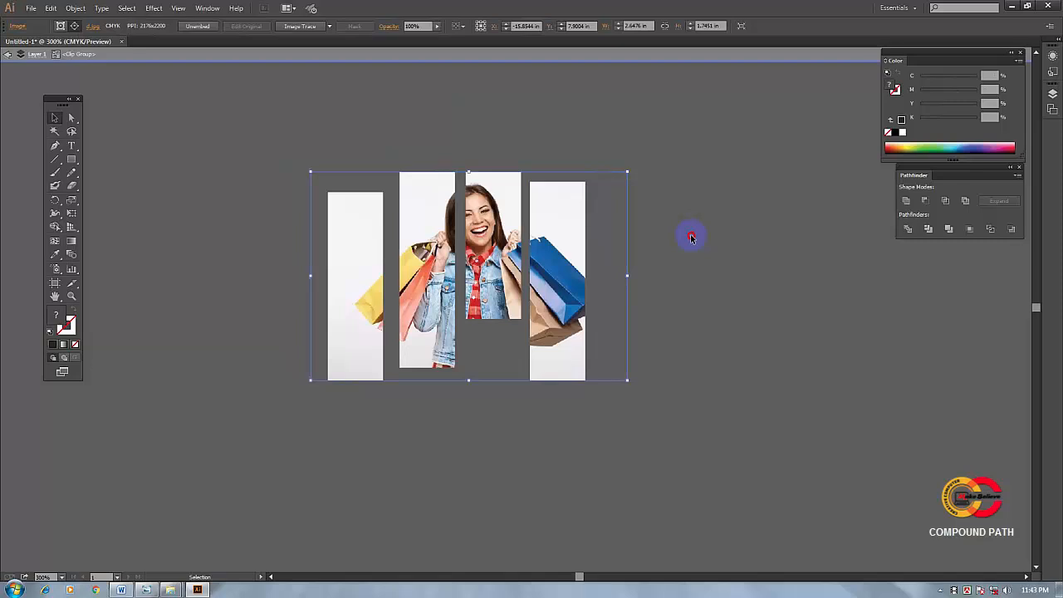
click(681, 239)
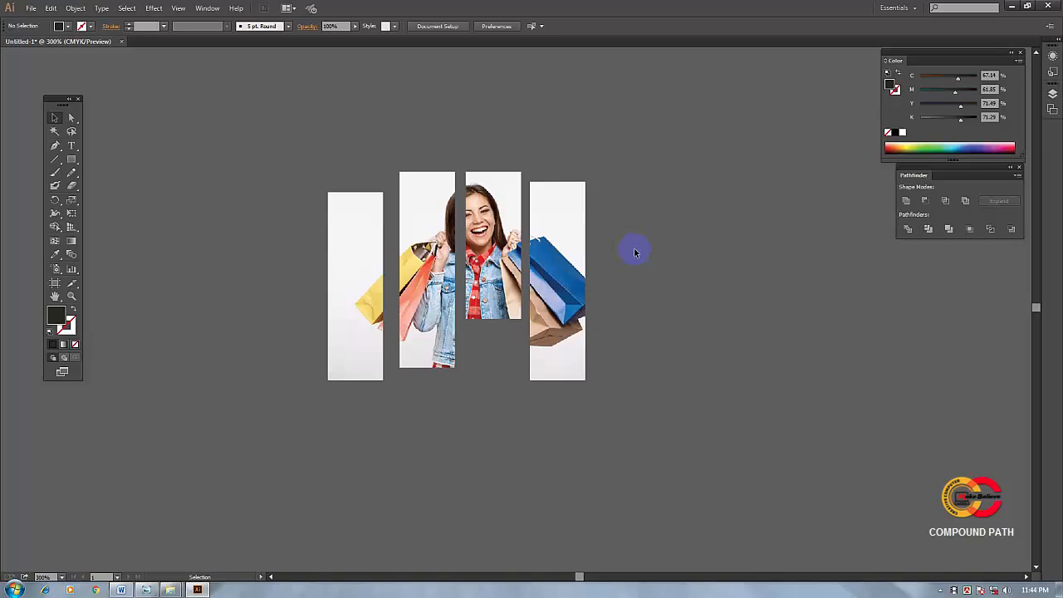
Select the clipped group and display the document's image links beside the artwork
click(486, 235)
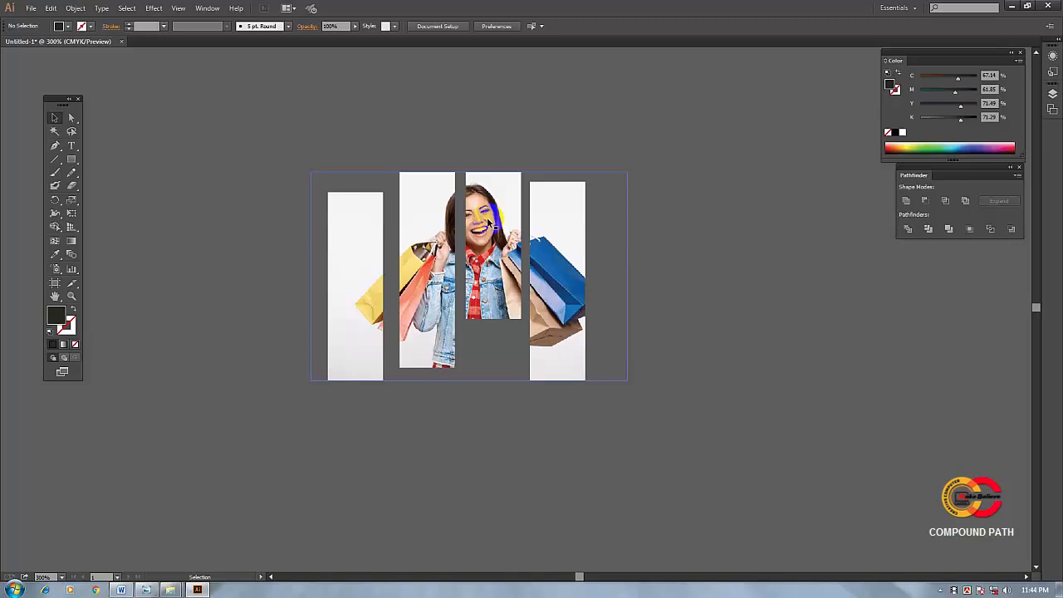
click(488, 223)
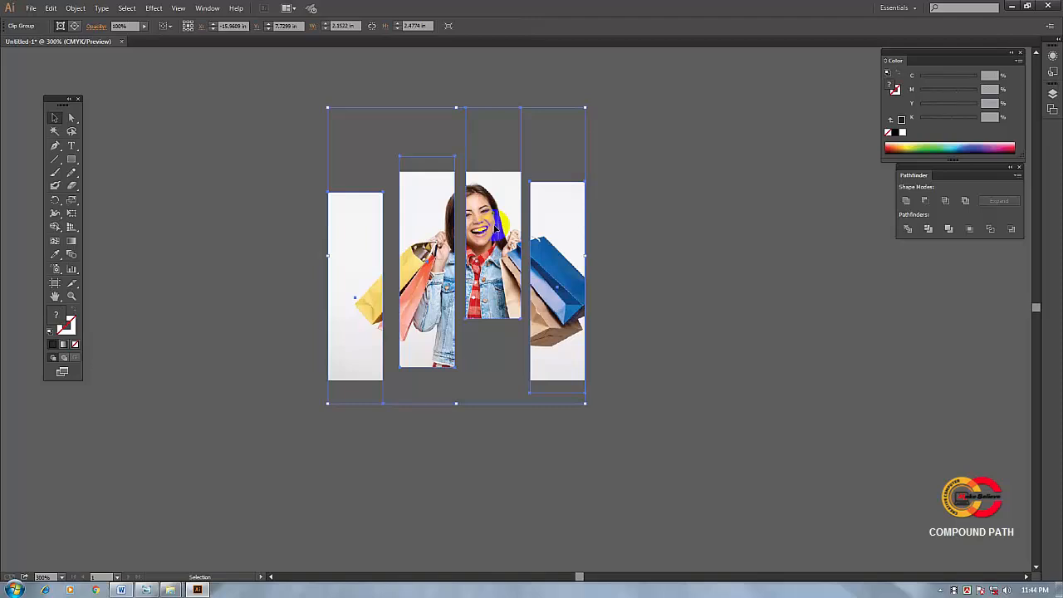
click(206, 9)
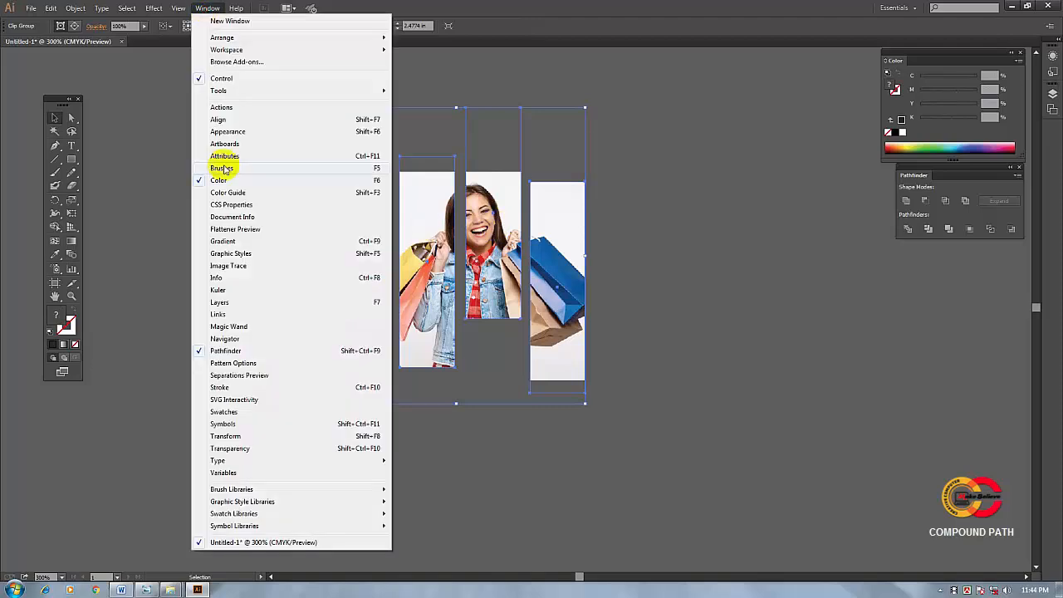
click(217, 314)
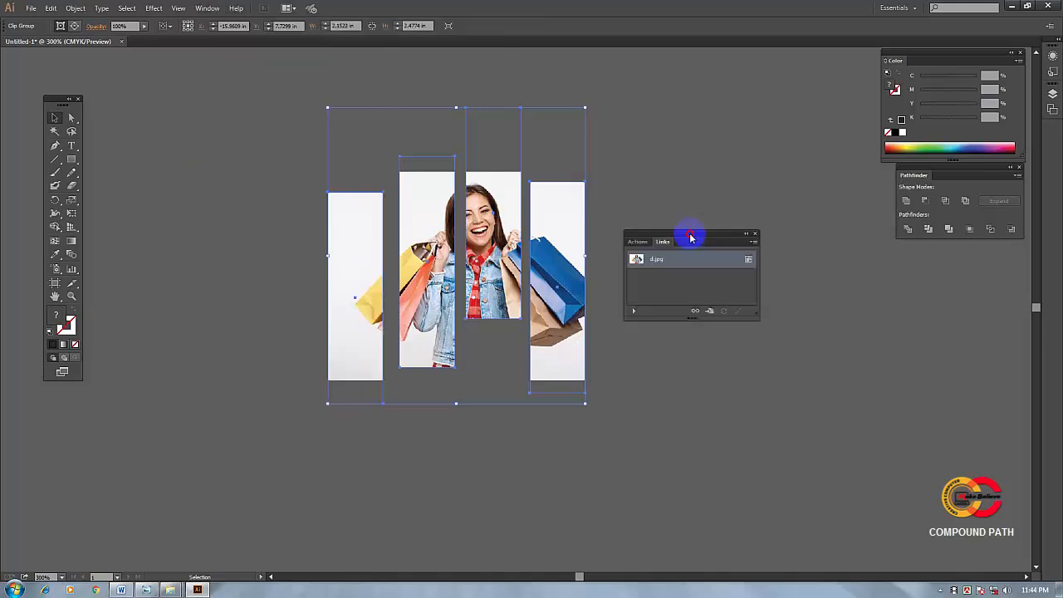
drag(690, 238, 690, 213)
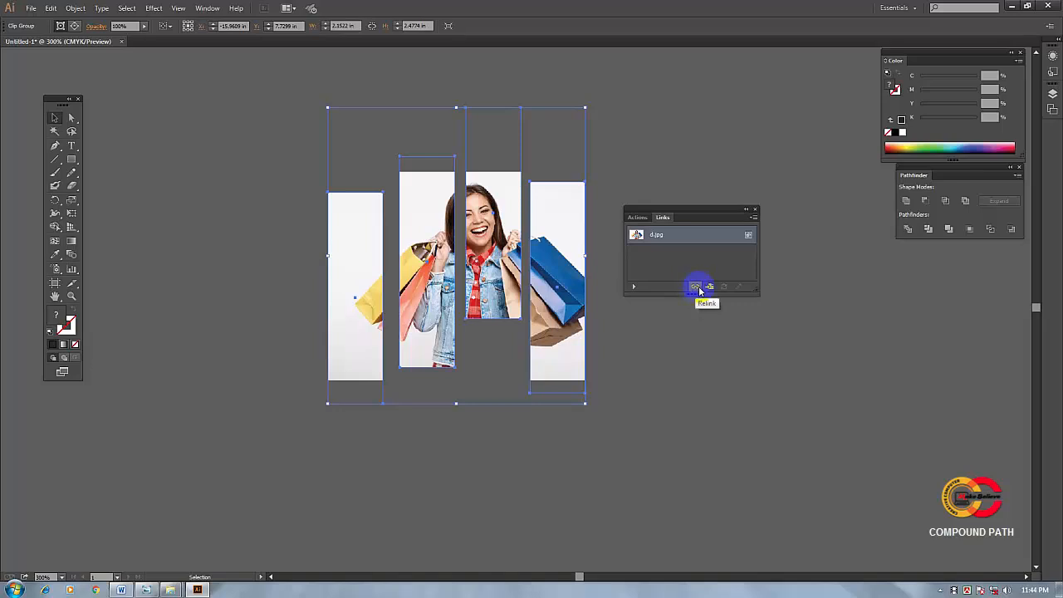
Relink the masked photo d.jpg to the image 3875528.jpg from the Desktop and embed the replacement
click(696, 287)
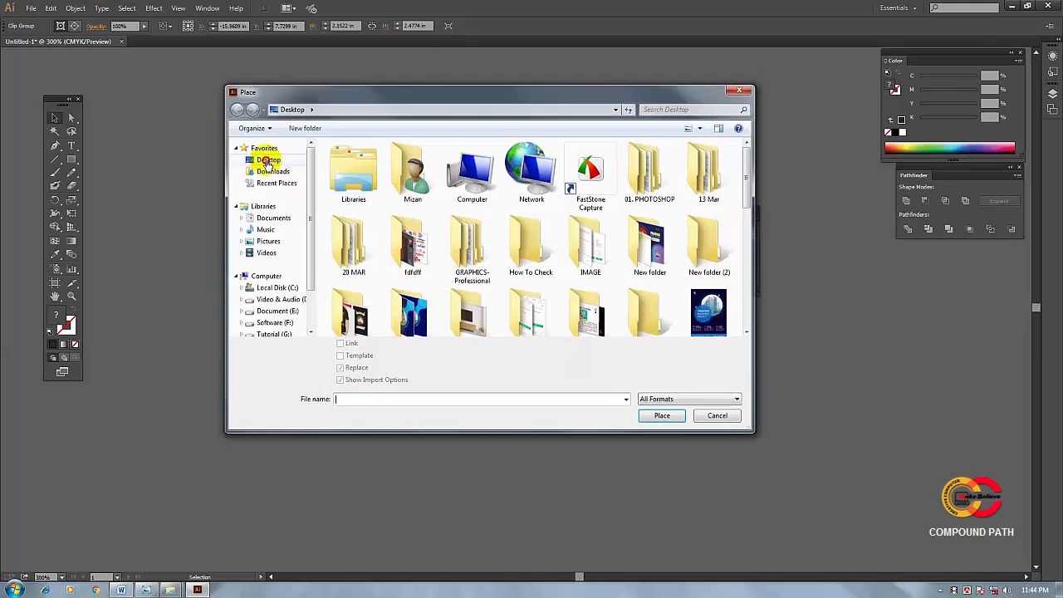
click(269, 161)
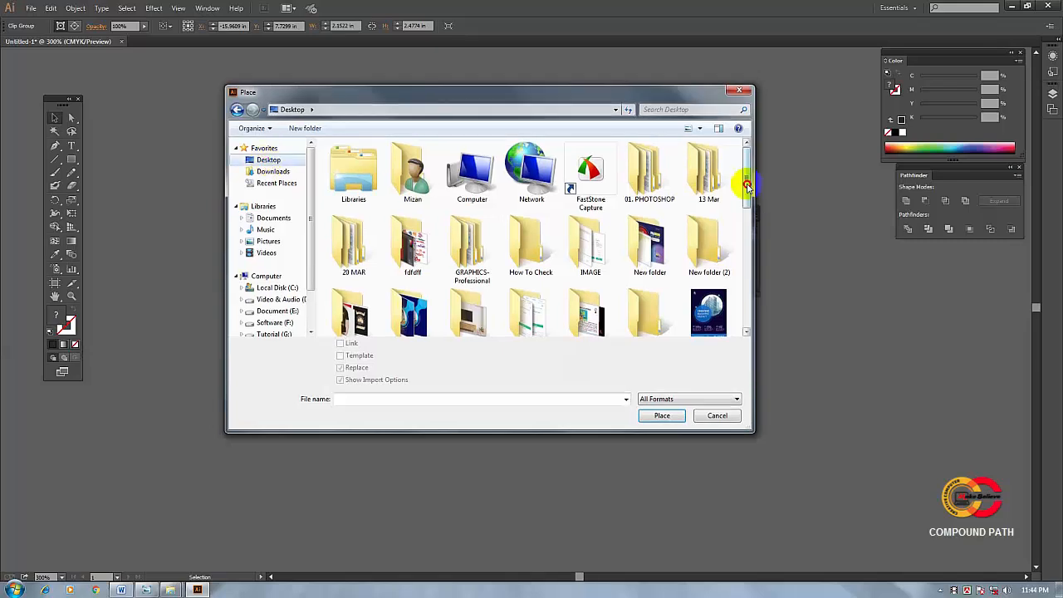
drag(747, 185, 750, 241)
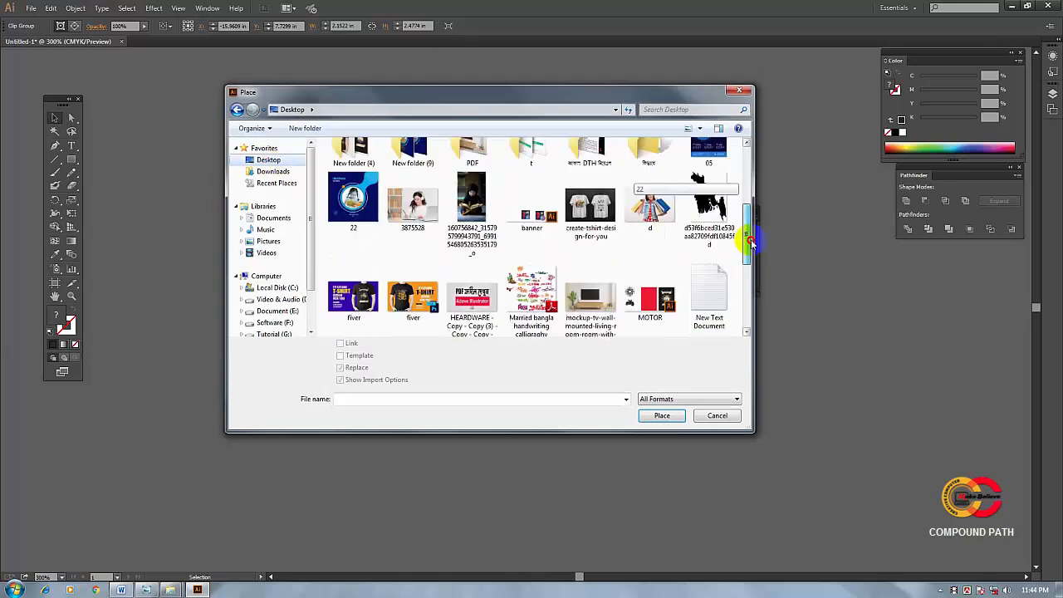
click(414, 205)
click(663, 416)
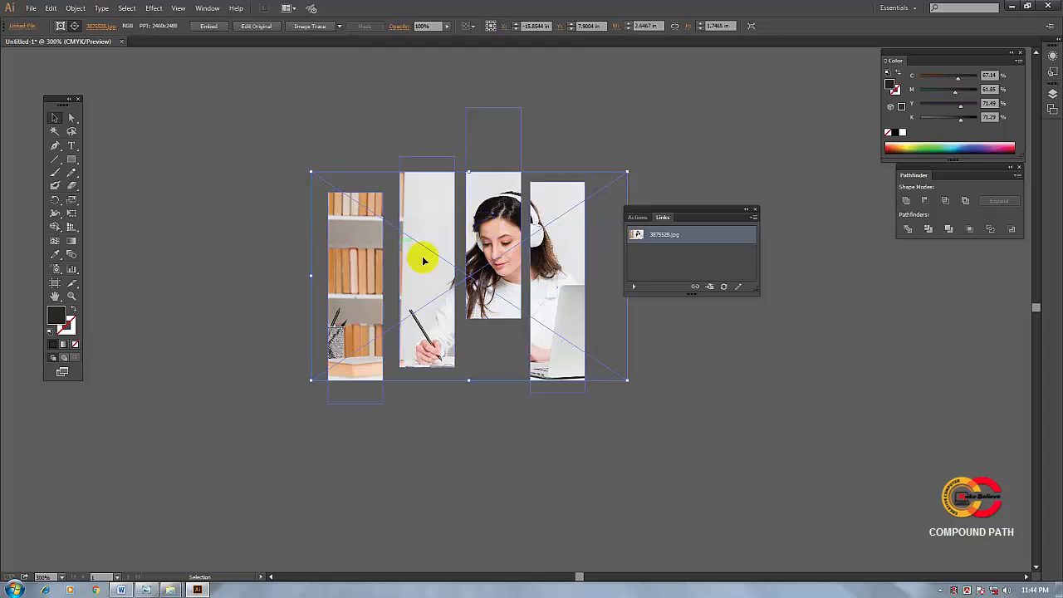
click(210, 28)
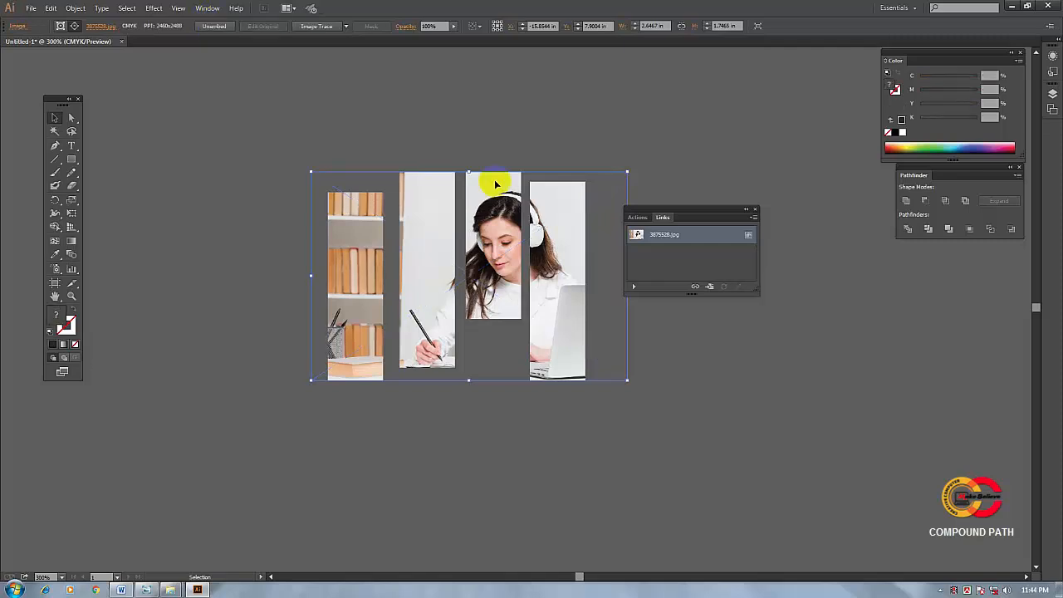
drag(716, 212, 769, 205)
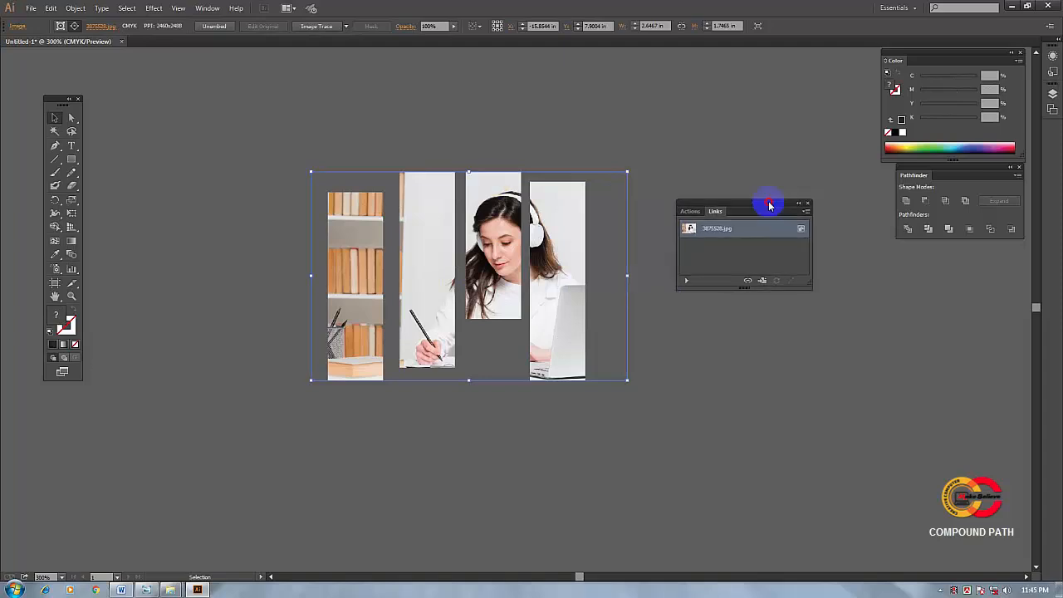